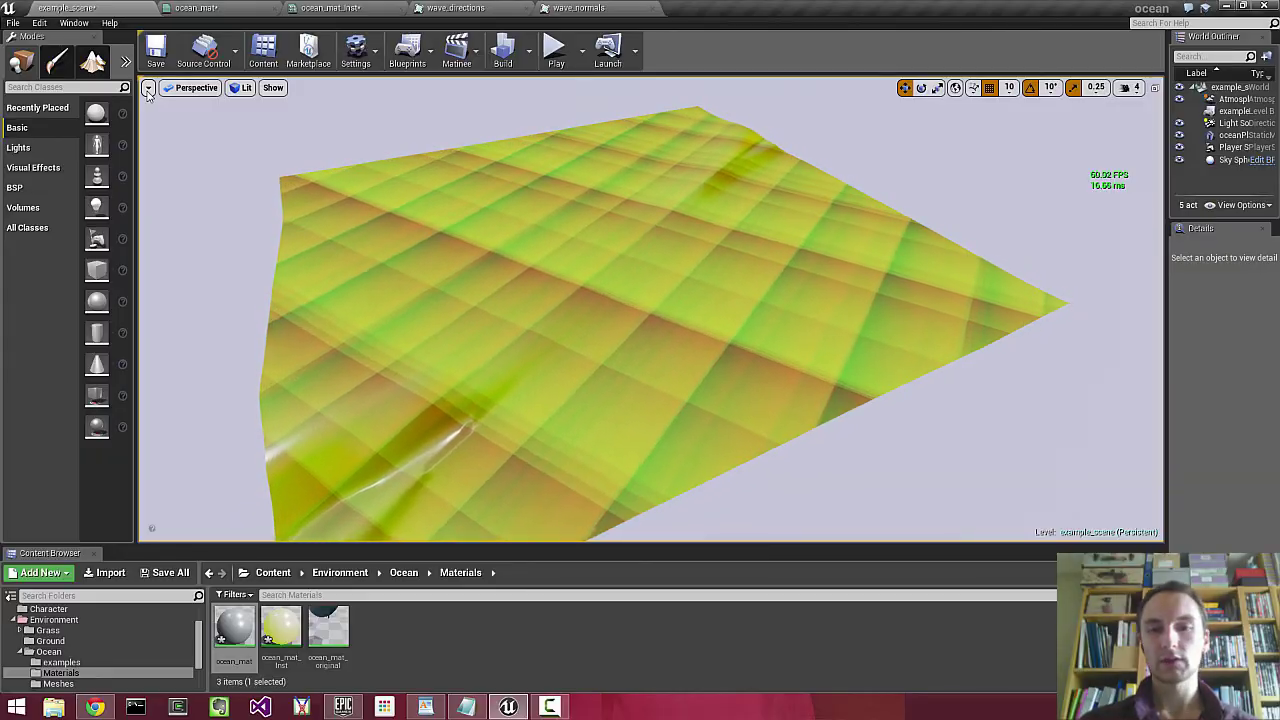
Inspect the displaced ocean plane in wireframe and return the viewport to Lit shading.
{"action": "key", "text": "alt+2"}
{"action": "right_click_drag", "start_coordinate": [614, 334], "coordinate": [610, 450]}
{"action": "right_click_drag", "start_coordinate": [650, 310], "coordinate": [650, 300]}
{"action": "left_click", "coordinate": [252, 88]}
{"action": "left_click", "coordinate": [255, 117]}
{"action": "right_click_drag", "start_coordinate": [700, 231], "coordinate": [691, 260]}
Make the viewport fullscreen, and reposition and enlarge the ocean_mat_inst window so its parameters can be reached.
{"action": "key", "text": "F11"}
{"action": "mouse_move", "coordinate": [403, 425]}
{"action": "right_mouse_down"}
{"action": "mouse_move", "coordinate": [403, 385]}
{"action": "mouse_move", "coordinate": [403, 425]}
{"action": "right_mouse_up"}
{"action": "mouse_move", "coordinate": [558, 440]}
{"action": "right_mouse_down"}
{"action": "mouse_move", "coordinate": [558, 395]}
{"action": "mouse_move", "coordinate": [558, 440]}
{"action": "right_mouse_up"}
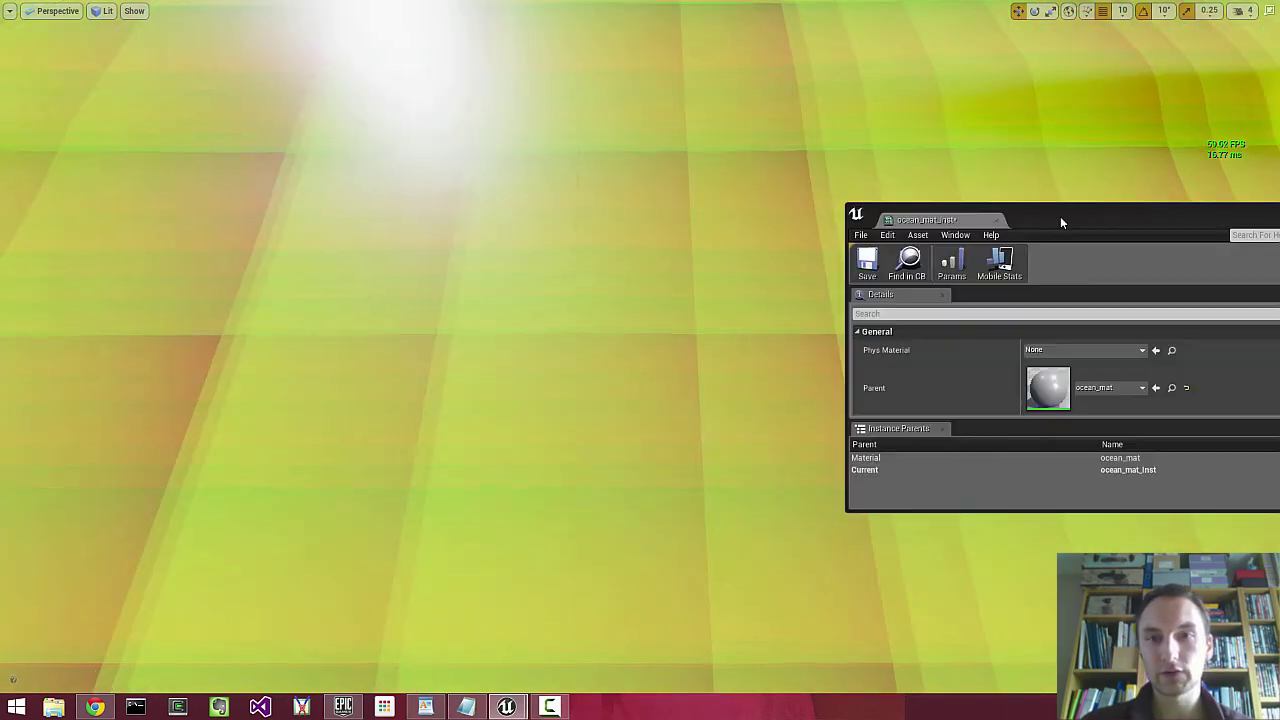
{"action": "left_click_drag", "start_coordinate": [1060, 219], "coordinate": [783, 25]}
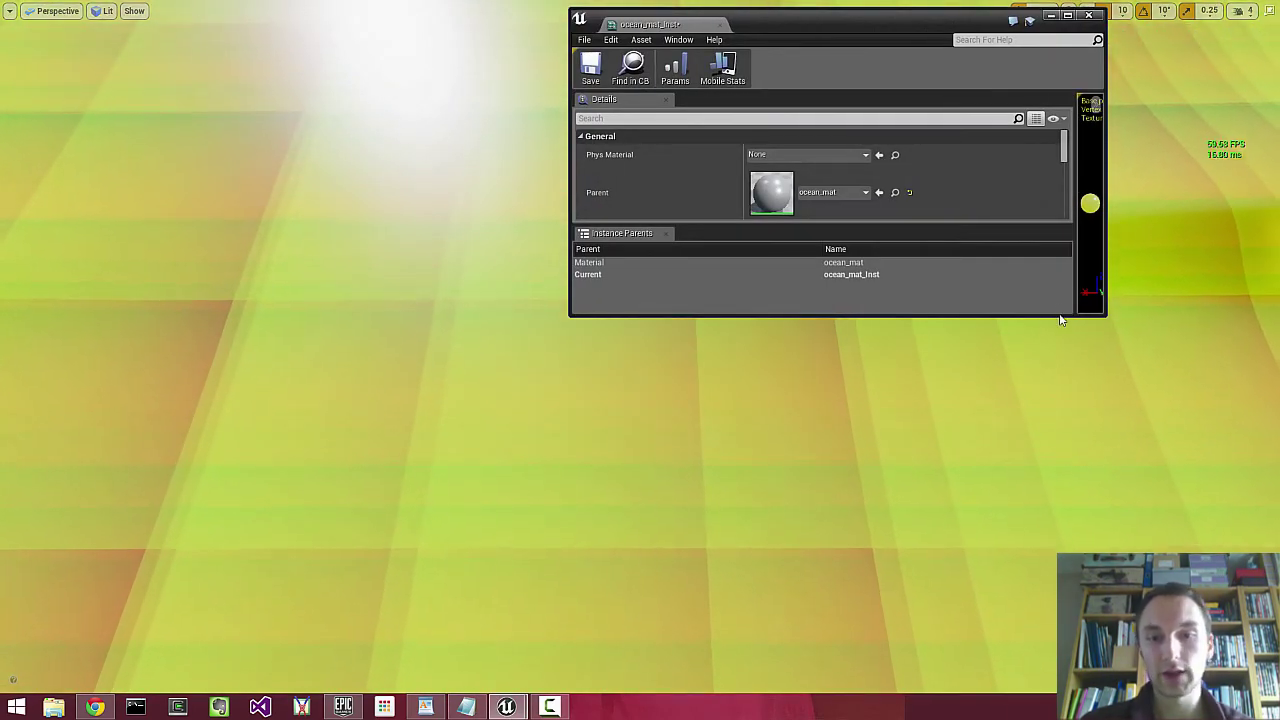
{"action": "left_click_drag", "start_coordinate": [1059, 316], "coordinate": [1059, 482]}
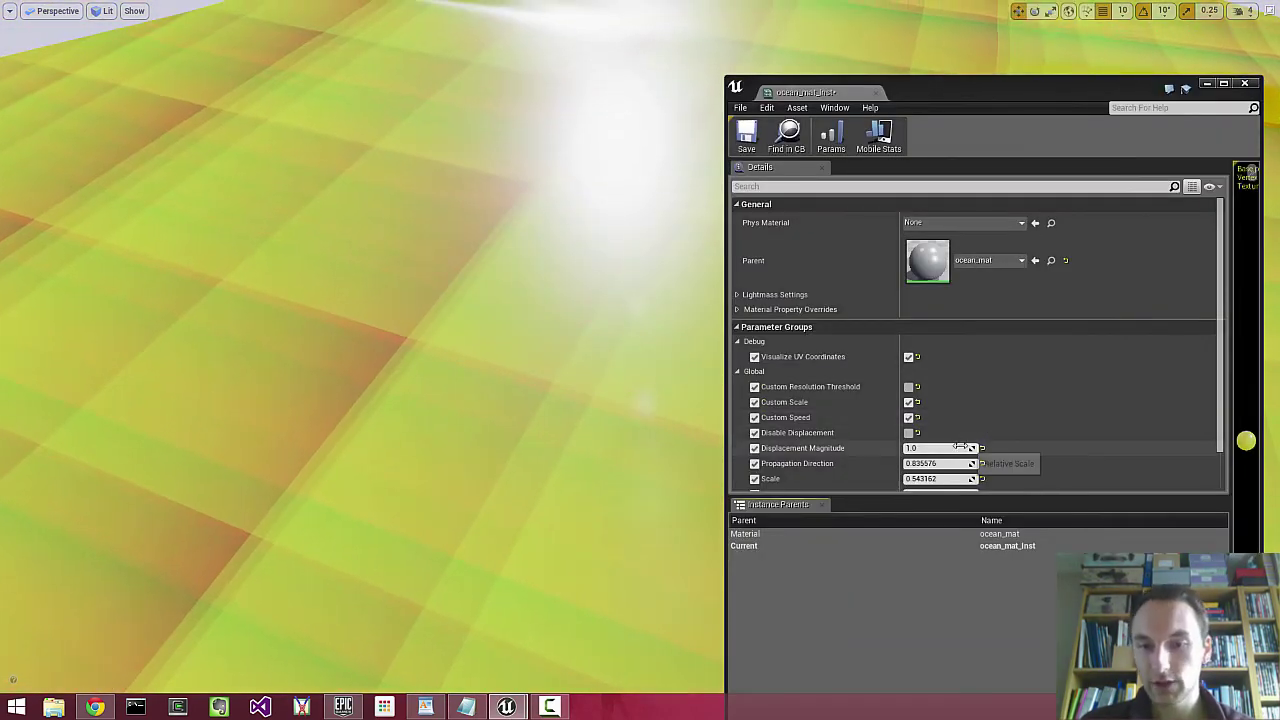
Try Scale values from about 5.65 down to 0.228 and raise the Displacement Magnitude to about 15.12.
{"action": "scroll", "coordinate": [943, 450], "scroll_direction": "down", "scroll_amount": 1}
{"action": "left_click_drag", "start_coordinate": [936, 454], "coordinate": [1150, 454]}
{"action": "right_click_drag", "start_coordinate": [580, 394], "coordinate": [640, 340]}
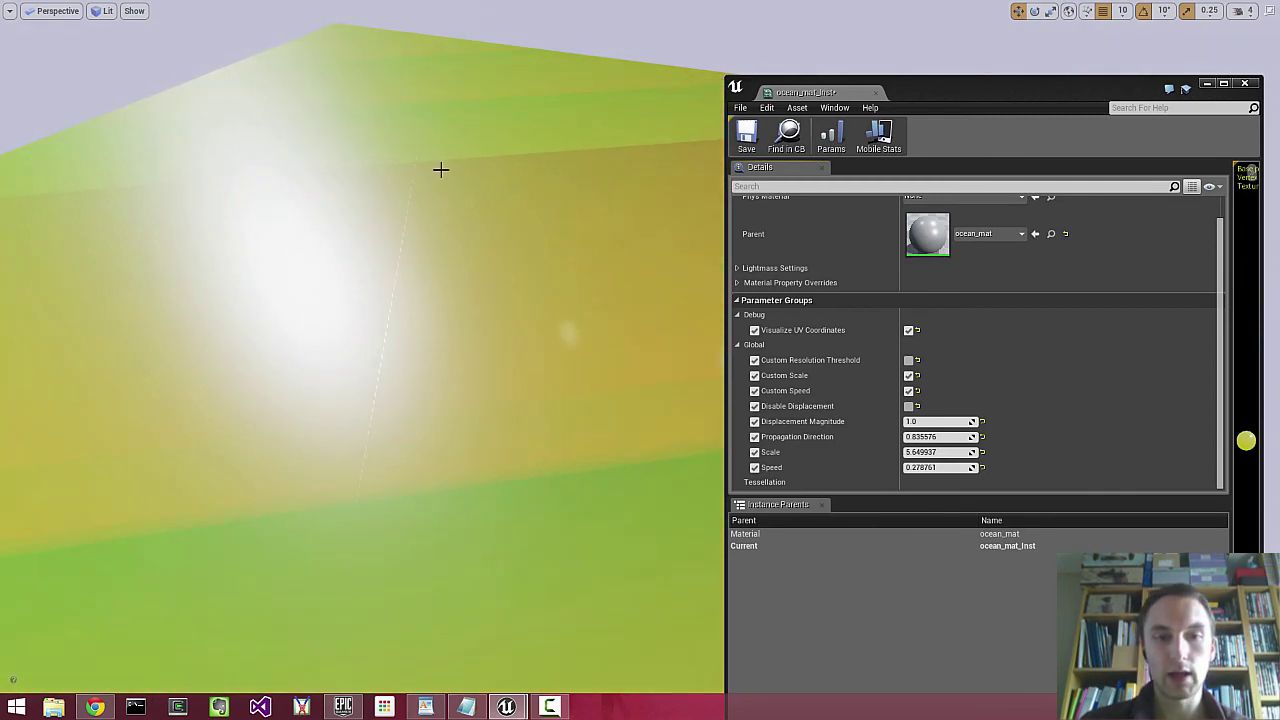
{"action": "left_click_drag", "start_coordinate": [936, 452], "coordinate": [928, 452]}
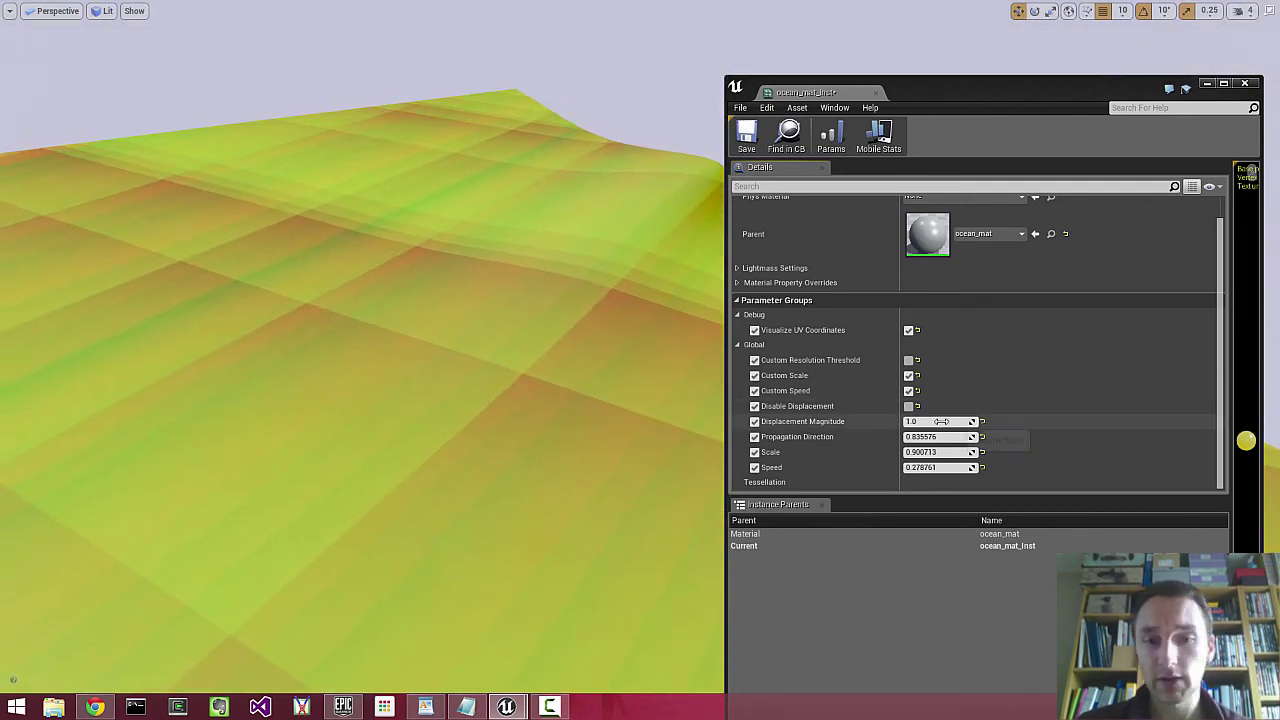
{"action": "left_click_drag", "start_coordinate": [946, 452], "coordinate": [1015, 421]}
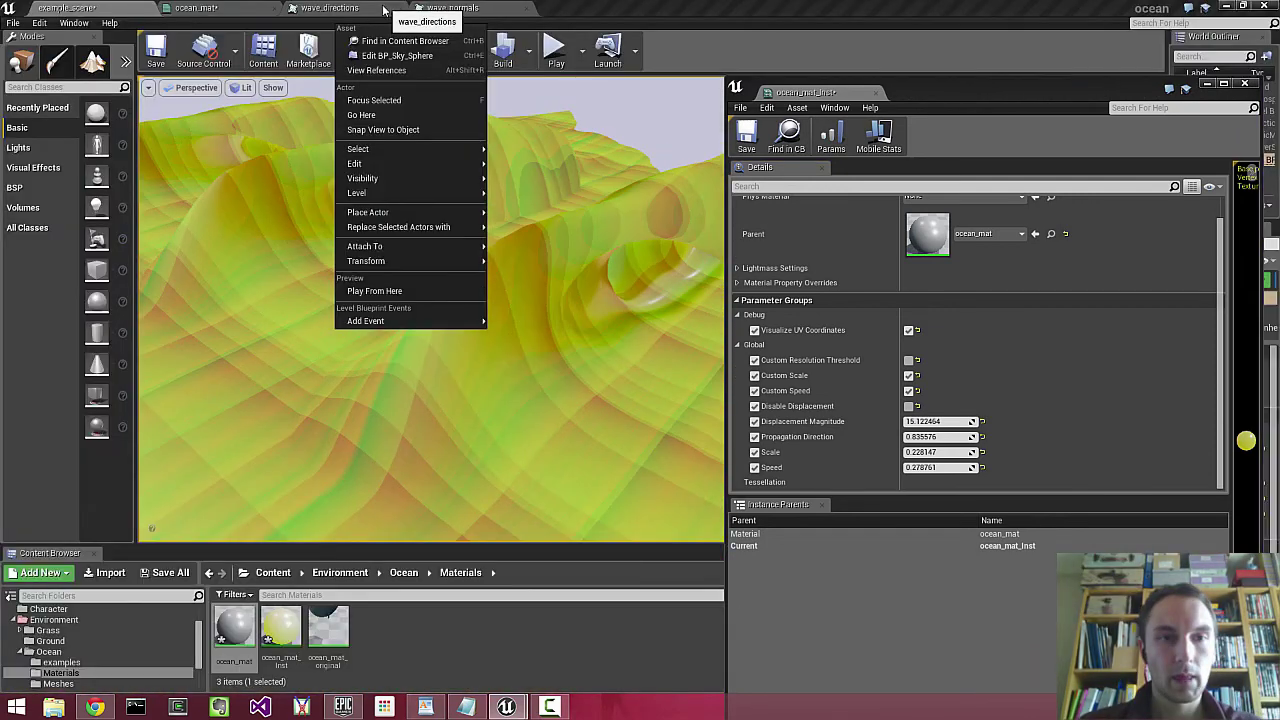
Compare the wave_directions texture with the displaced waves in example_scene, viewing the ocean plane from the side and from above.
{"action": "left_click", "coordinate": [377, 7]}
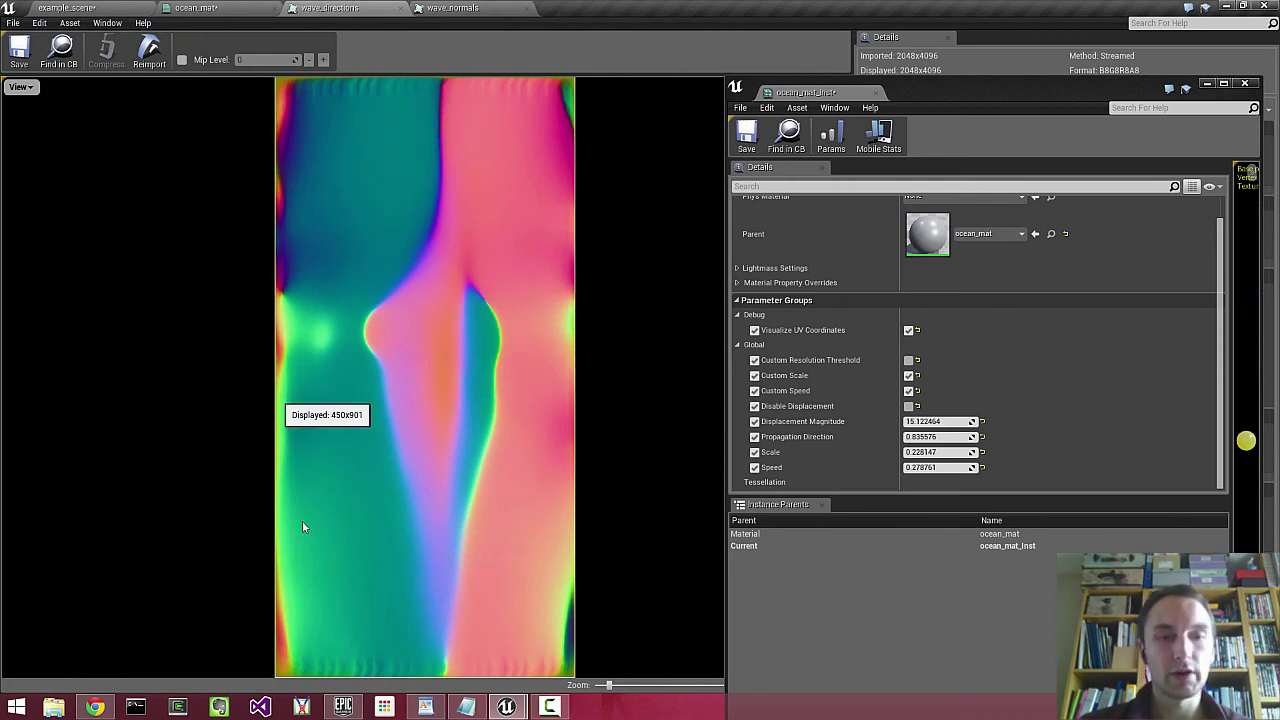
{"action": "left_click", "coordinate": [110, 8]}
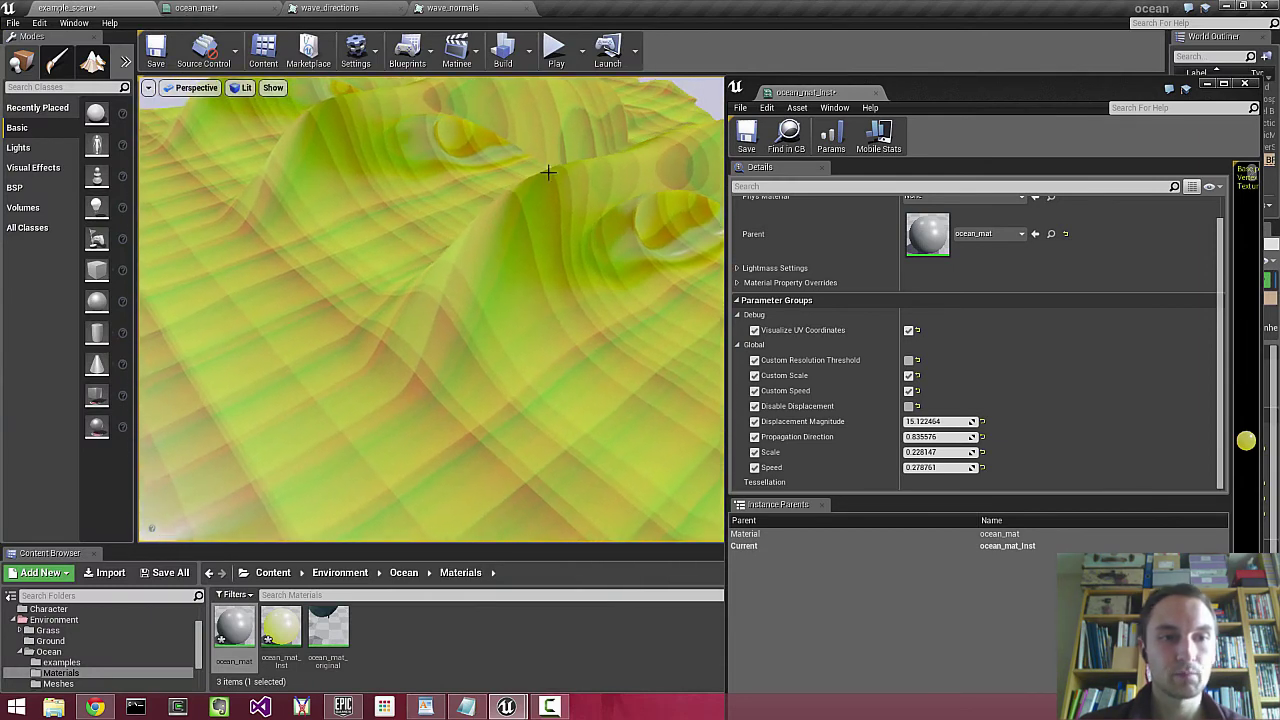
{"action": "right_click_drag", "start_coordinate": [557, 203], "coordinate": [557, 110]}
{"action": "left_click", "coordinate": [329, 8]}
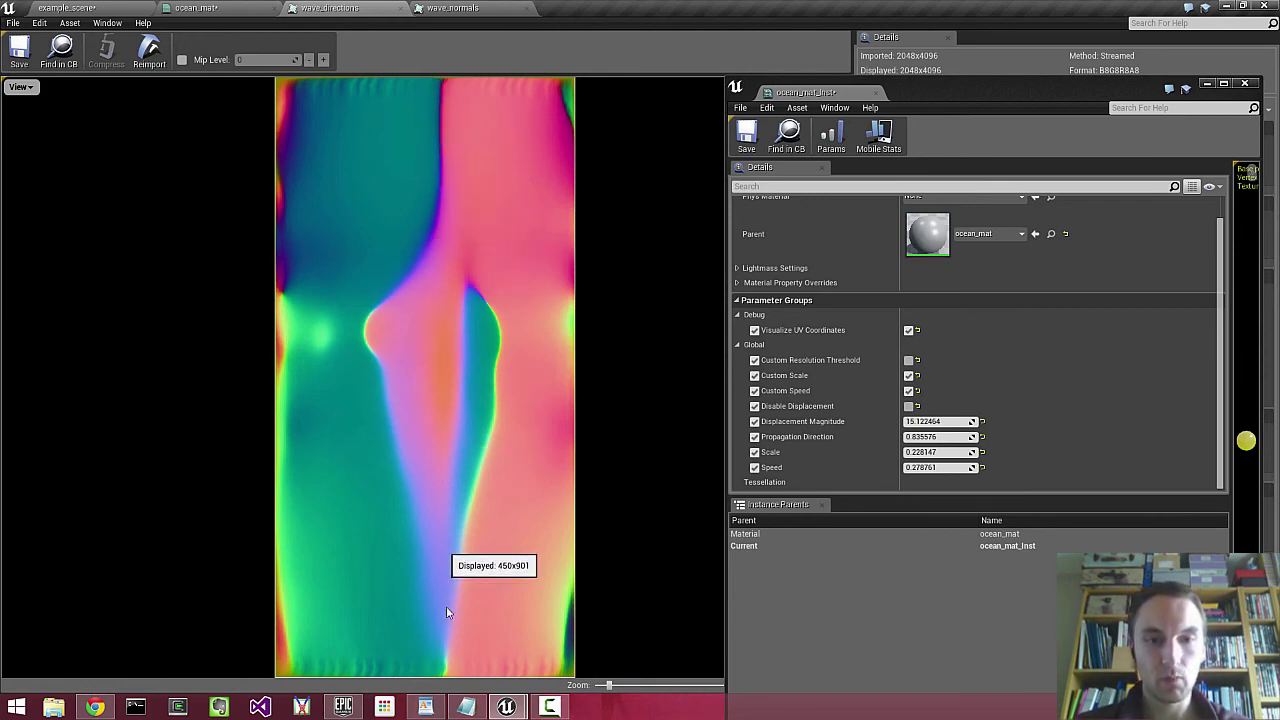
{"action": "left_click", "coordinate": [67, 8]}
{"action": "right_click_drag", "start_coordinate": [269, 131], "coordinate": [250, 150]}
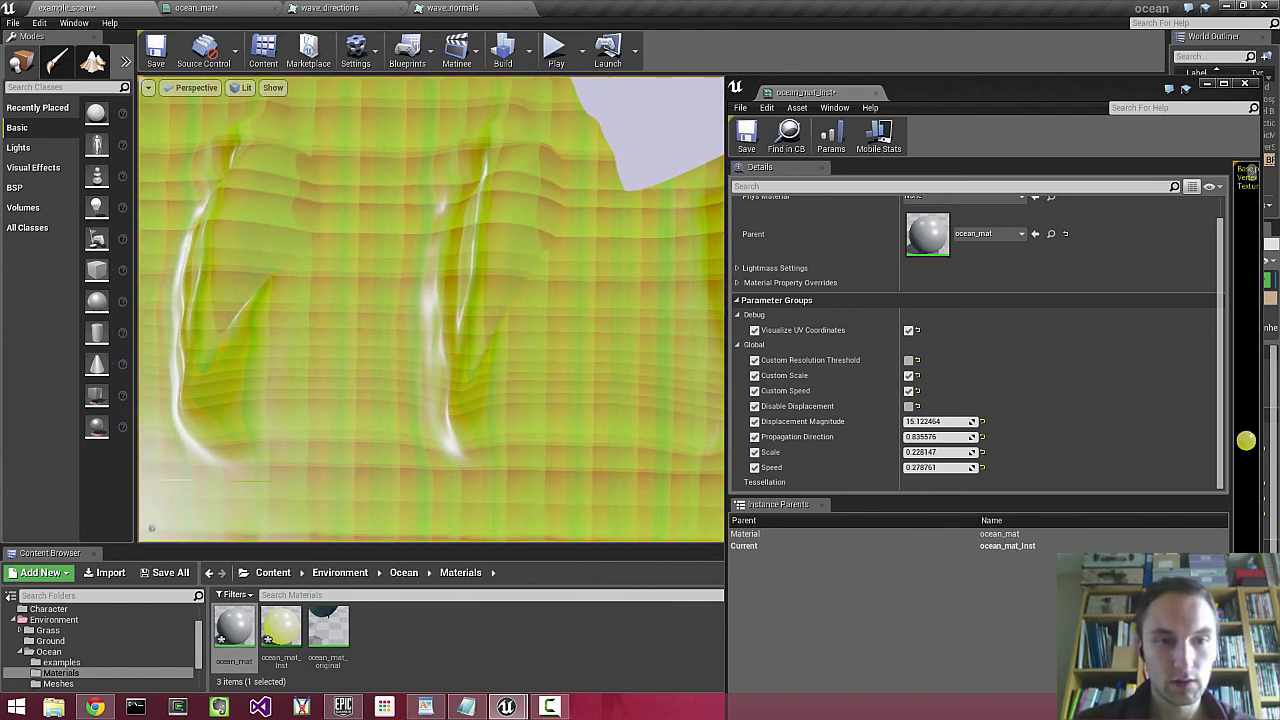
{"action": "left_click", "coordinate": [312, 9]}
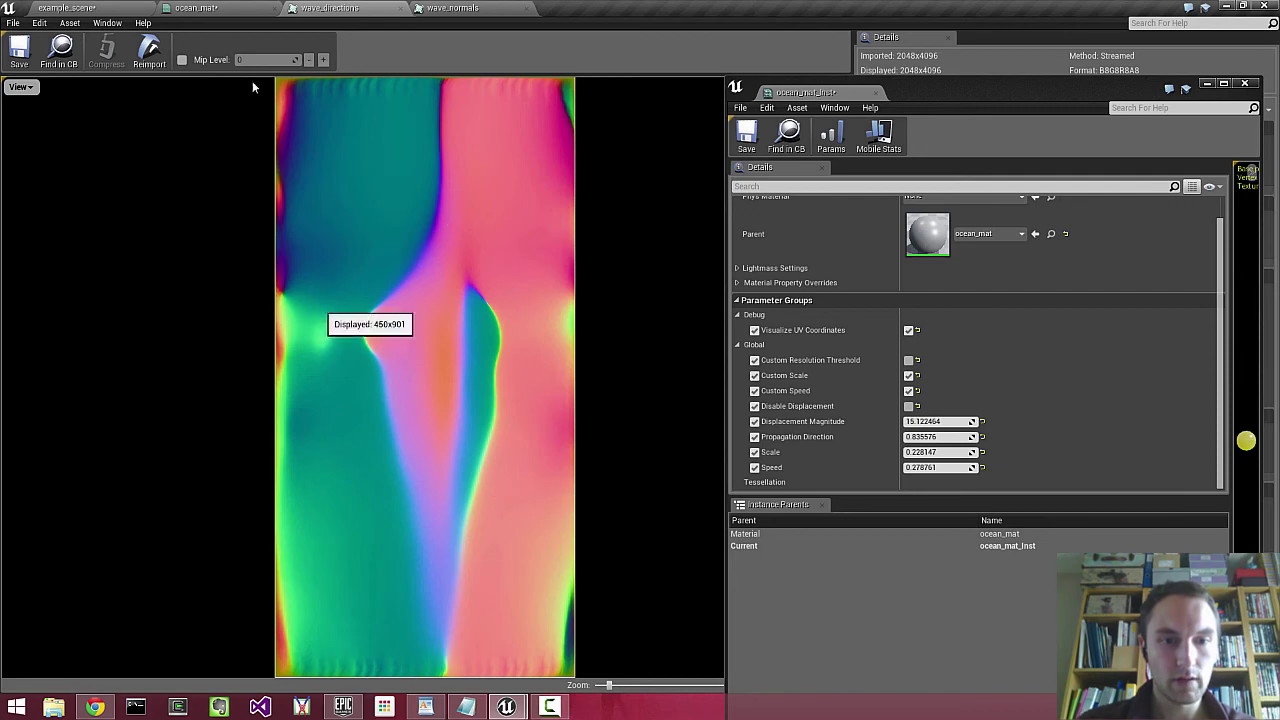
{"action": "left_click", "coordinate": [123, 8]}
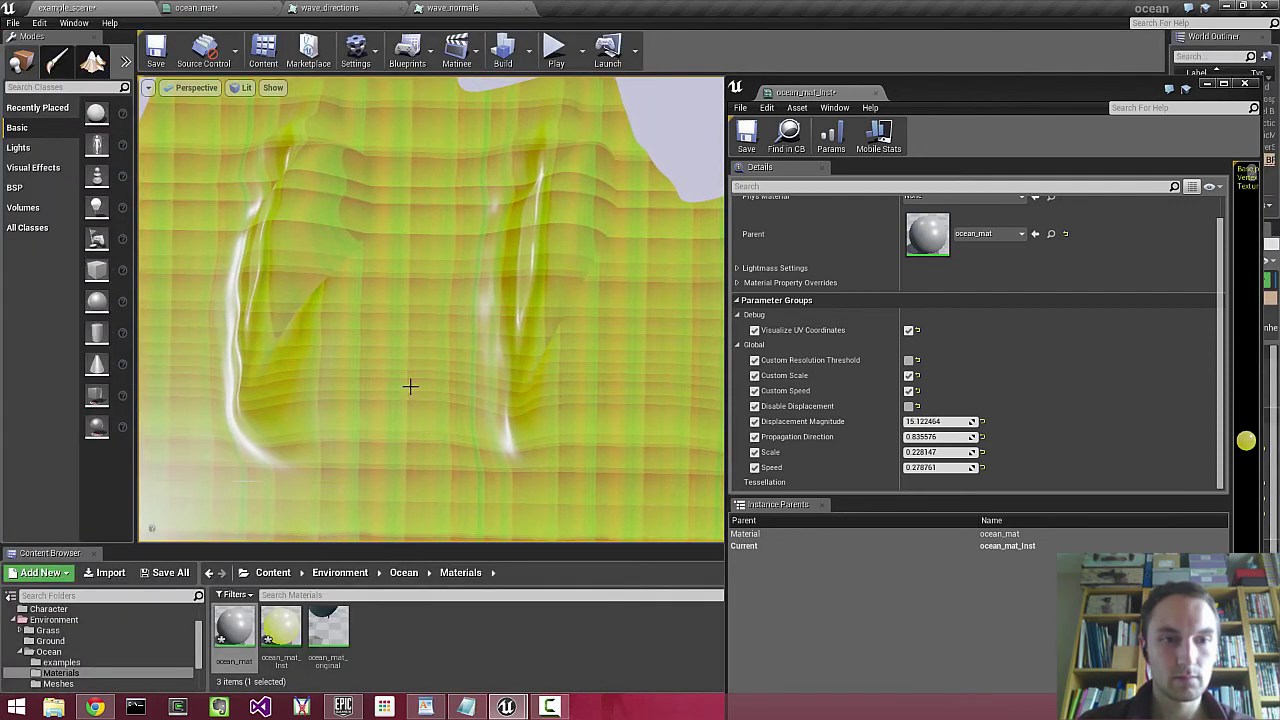
{"action": "left_click", "coordinate": [343, 9]}
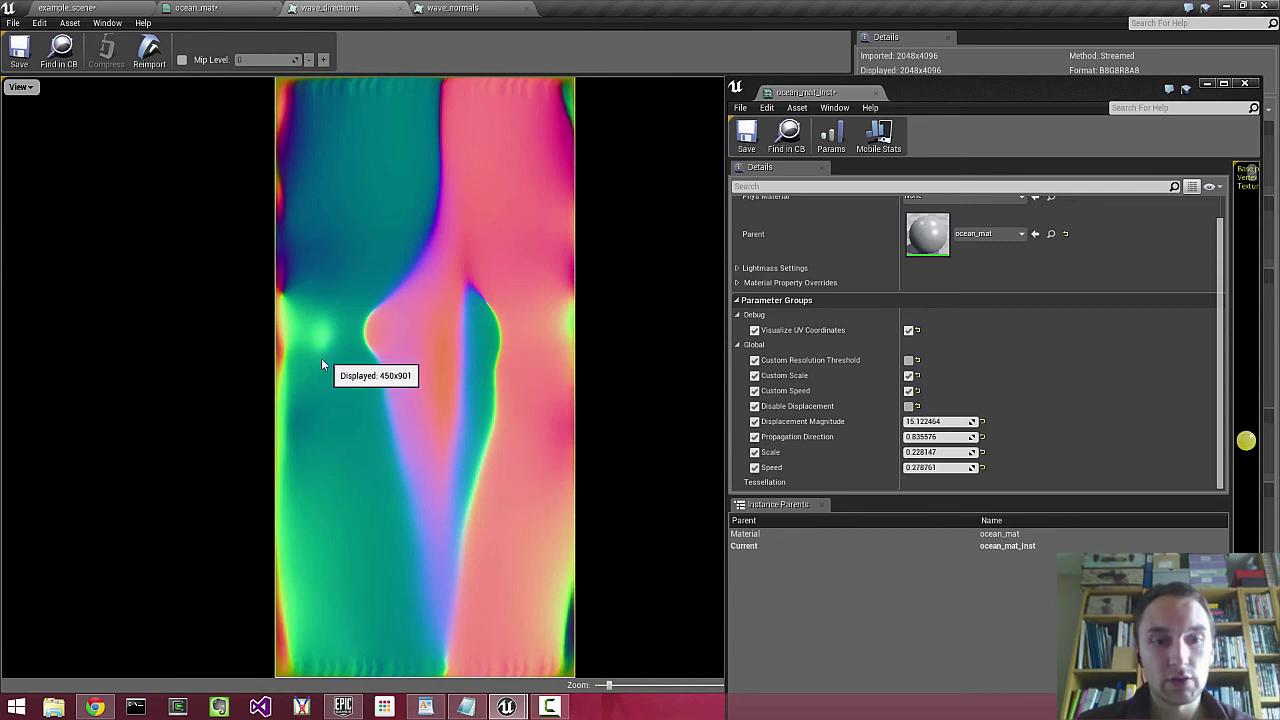
{"action": "left_click", "coordinate": [78, 7]}
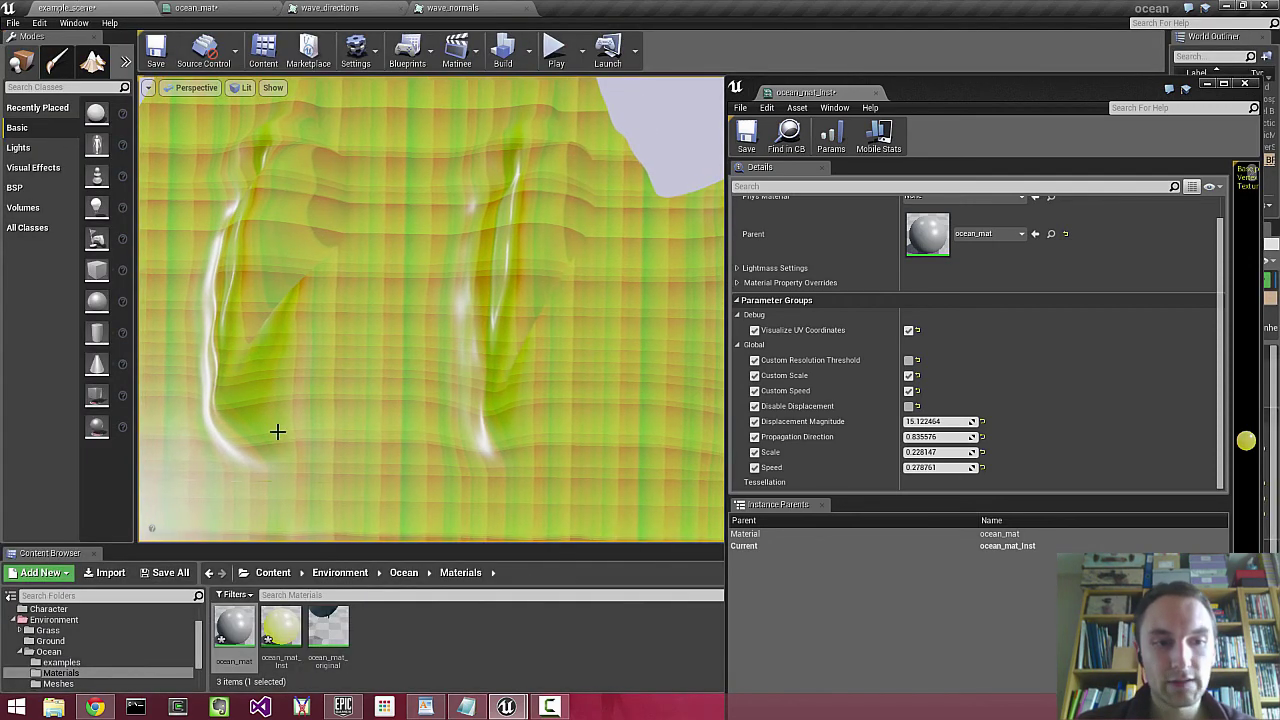
{"action": "left_click", "coordinate": [243, 7]}
{"action": "left_click", "coordinate": [340, 7]}
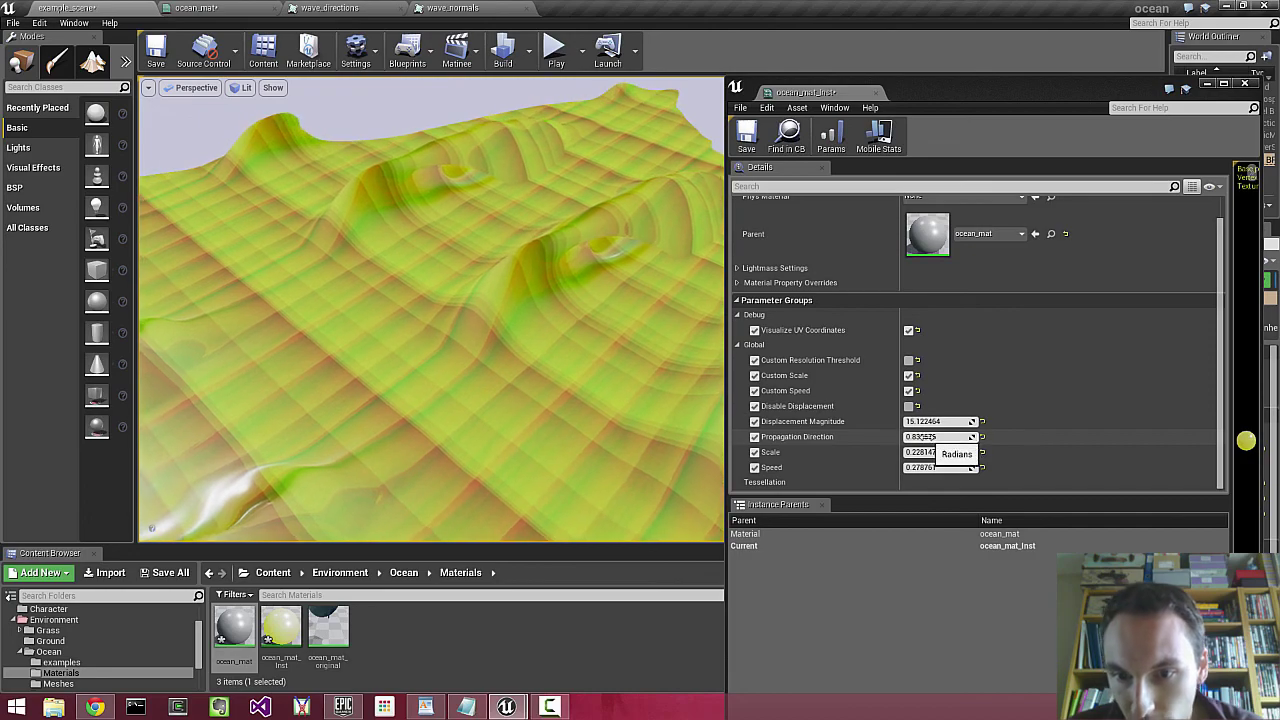
Set the ocean instance's Propagation Direction to about -0.211, Scale to about 0.325 and Displacement Magnitude to about 6.86.
{"action": "left_click_drag", "start_coordinate": [923, 437], "coordinate": [1076, 437]}
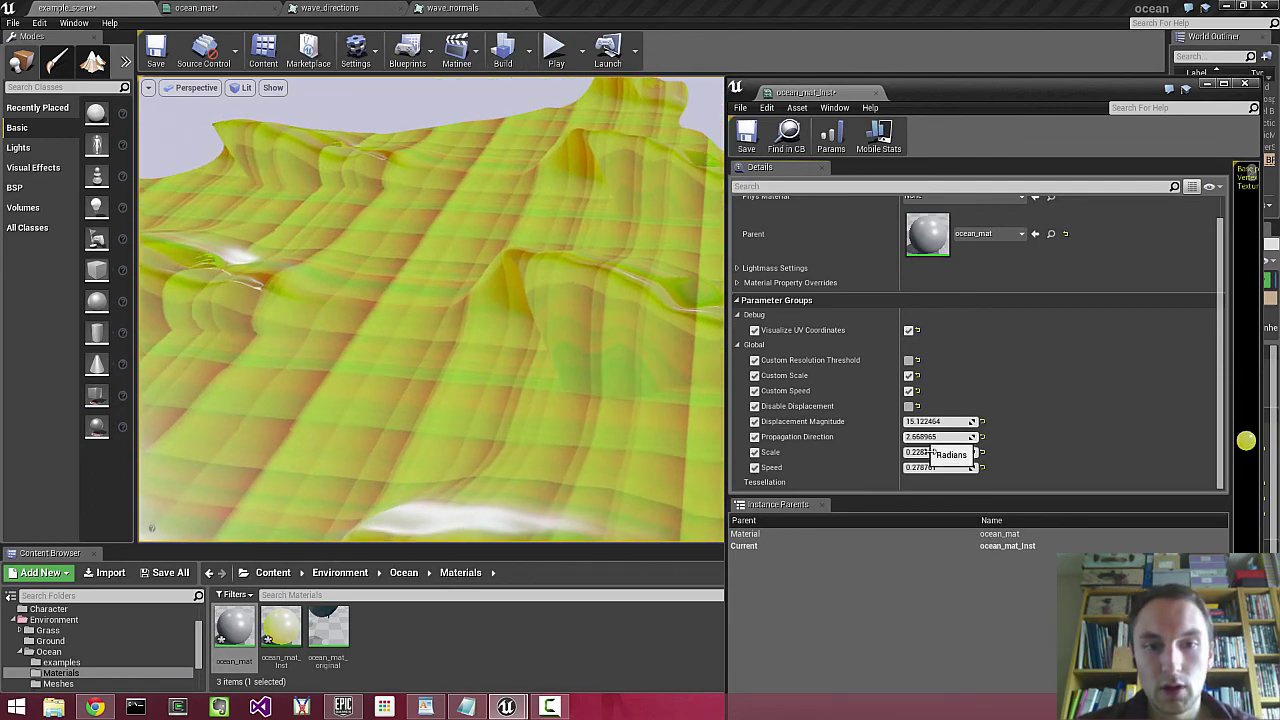
{"action": "left_click_drag", "start_coordinate": [928, 452], "coordinate": [905, 452]}
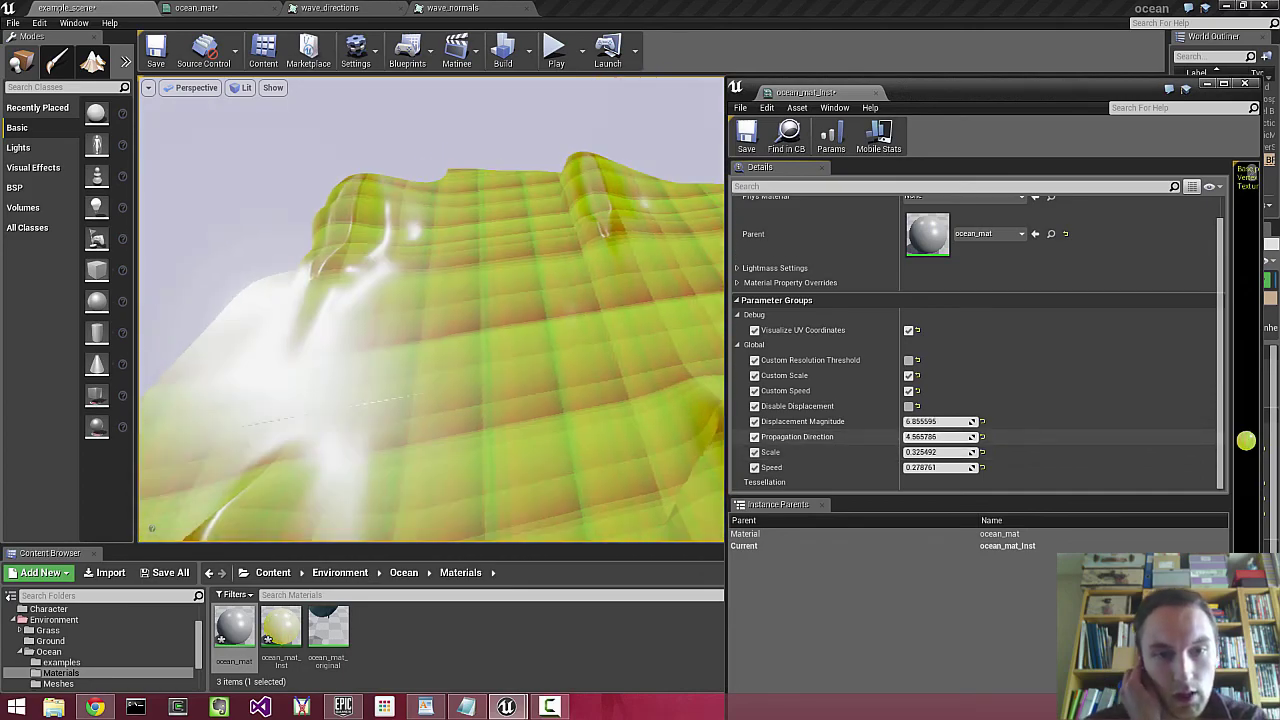
{"action": "left_click", "coordinate": [944, 437]}
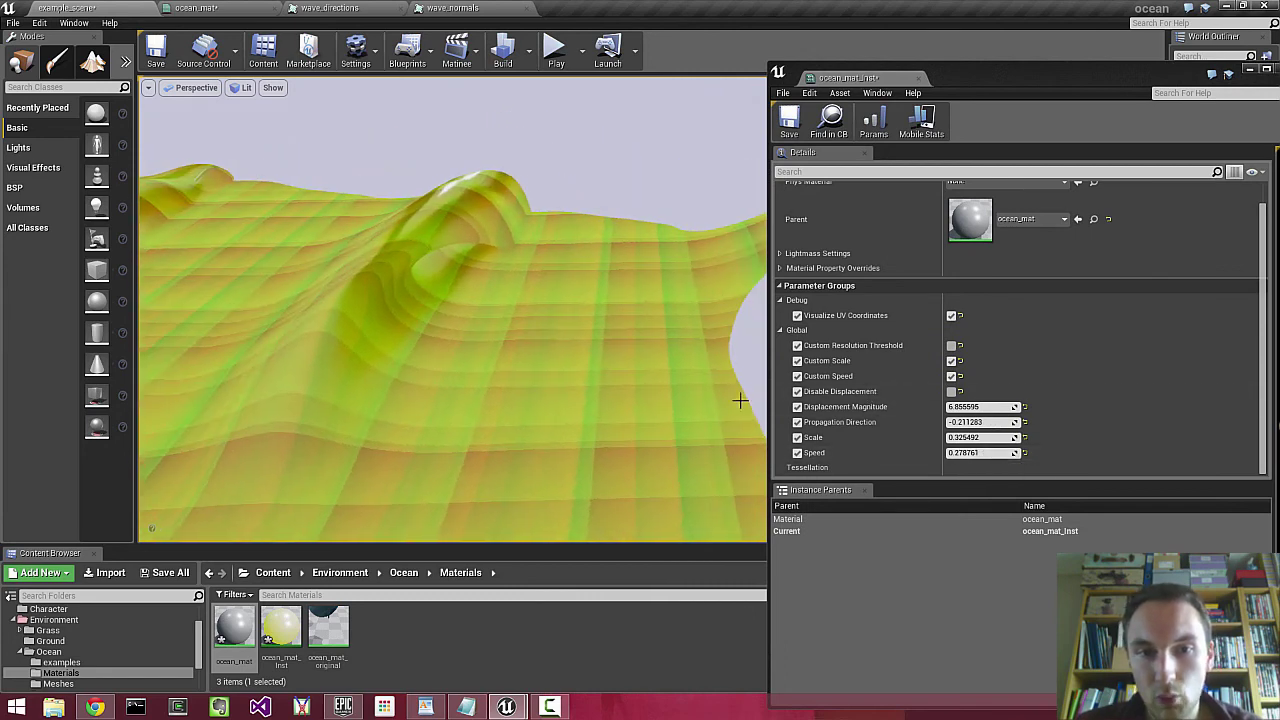
Test the wave Speed at about 1.13, 20, 0.1 and 0, and settle on 0.25.
{"action": "left_click_drag", "start_coordinate": [965, 453], "coordinate": [1063, 460]}
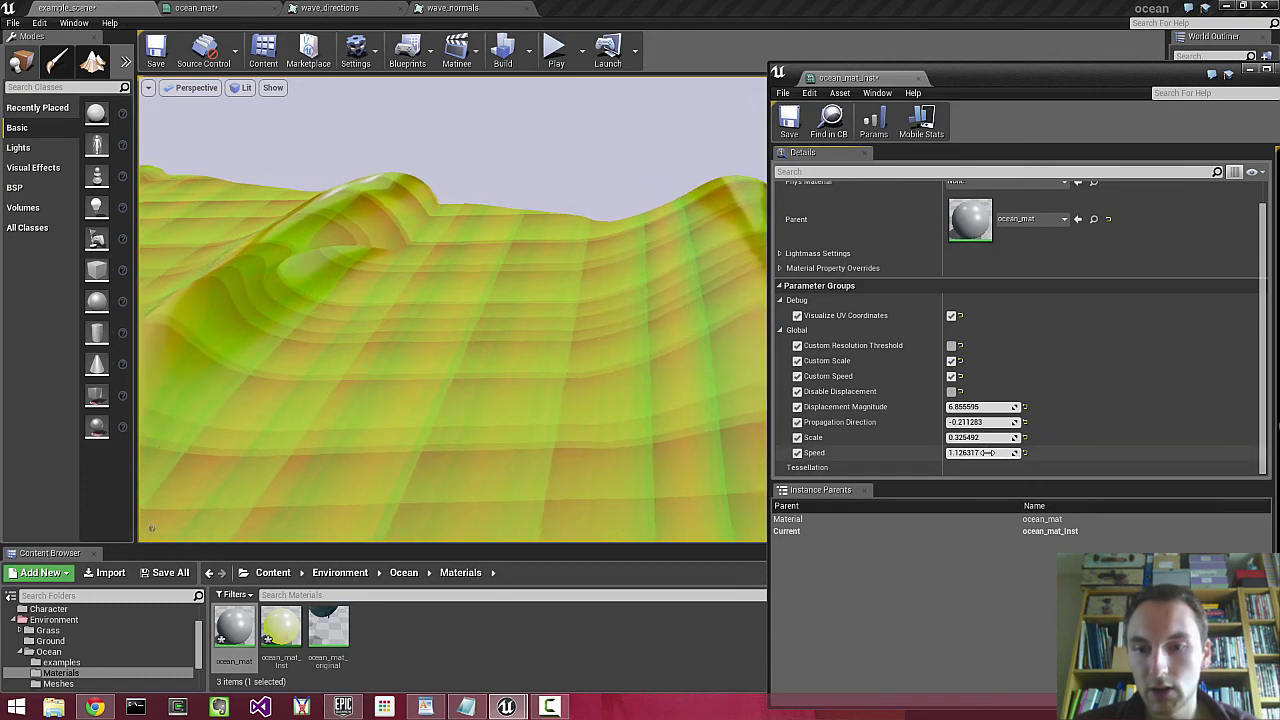
{"action": "left_click", "coordinate": [983, 453]}
{"action": "type", "text": "5.0"}
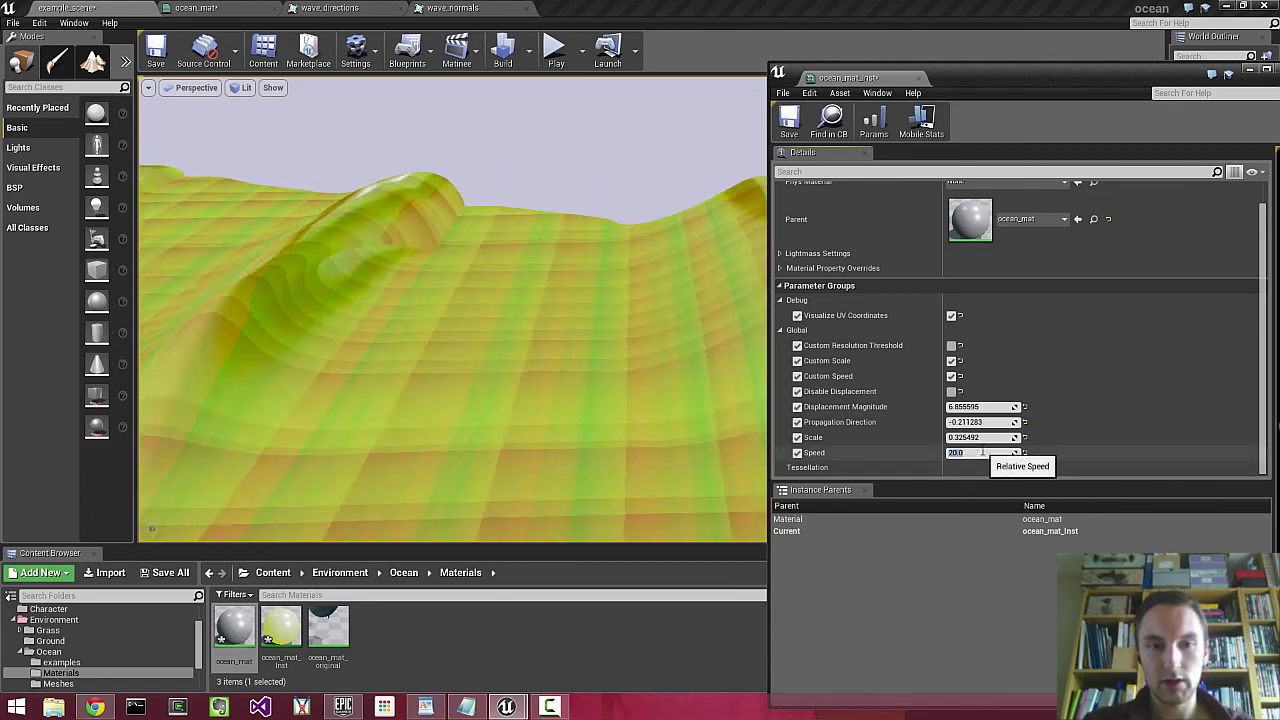
{"action": "type", "text": "0.1"}
{"action": "key", "text": "Return"}
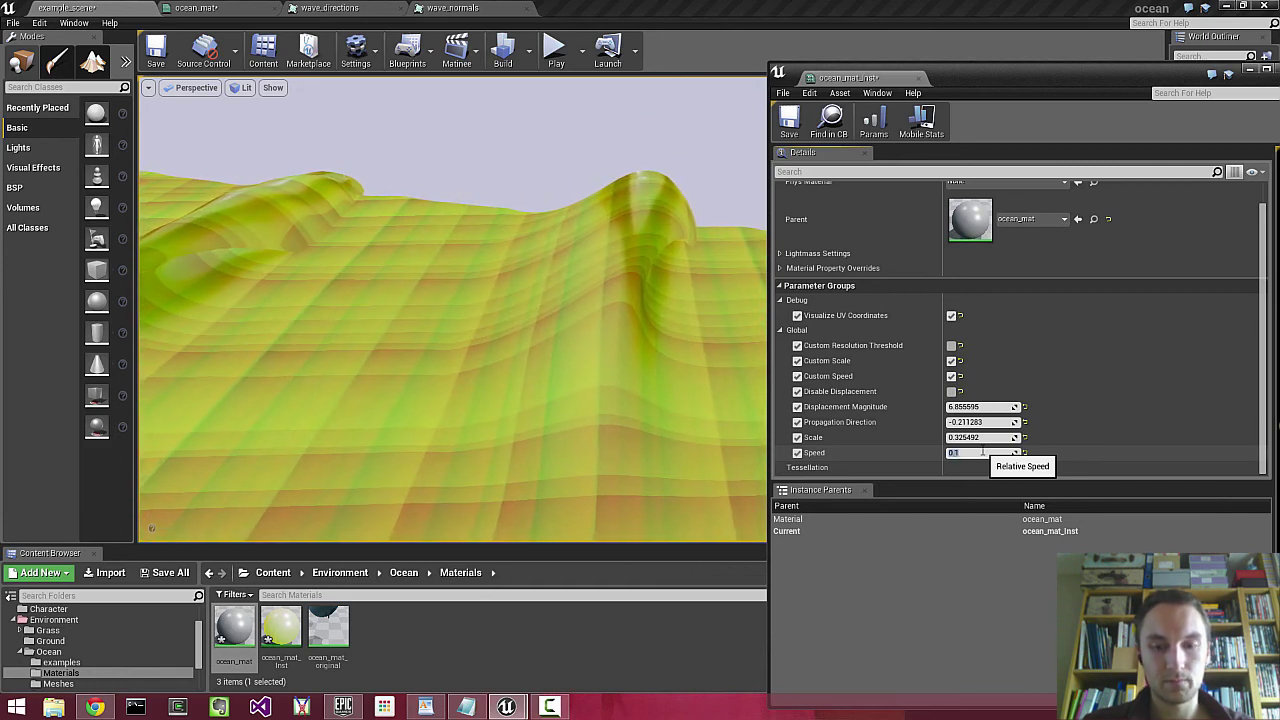
{"action": "type", "text": "0"}
{"action": "key", "text": "Return"}
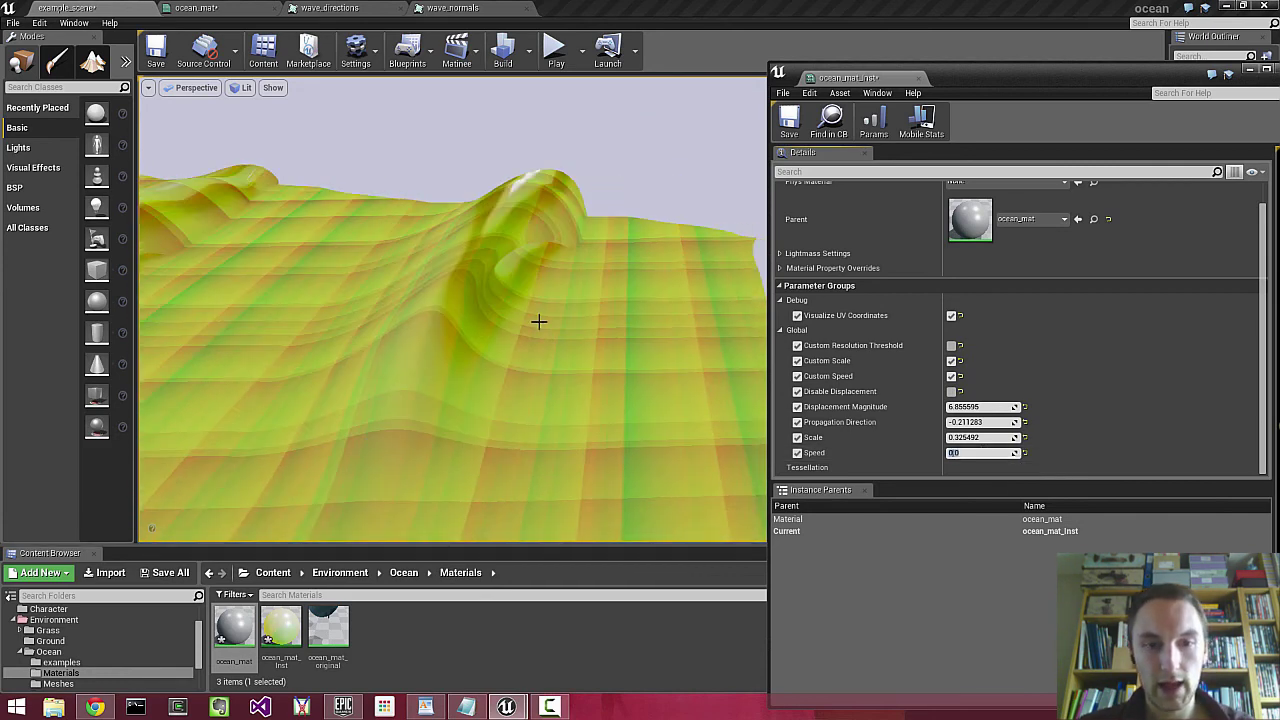
{"action": "right_click_drag", "start_coordinate": [535, 324], "coordinate": [400, 324]}
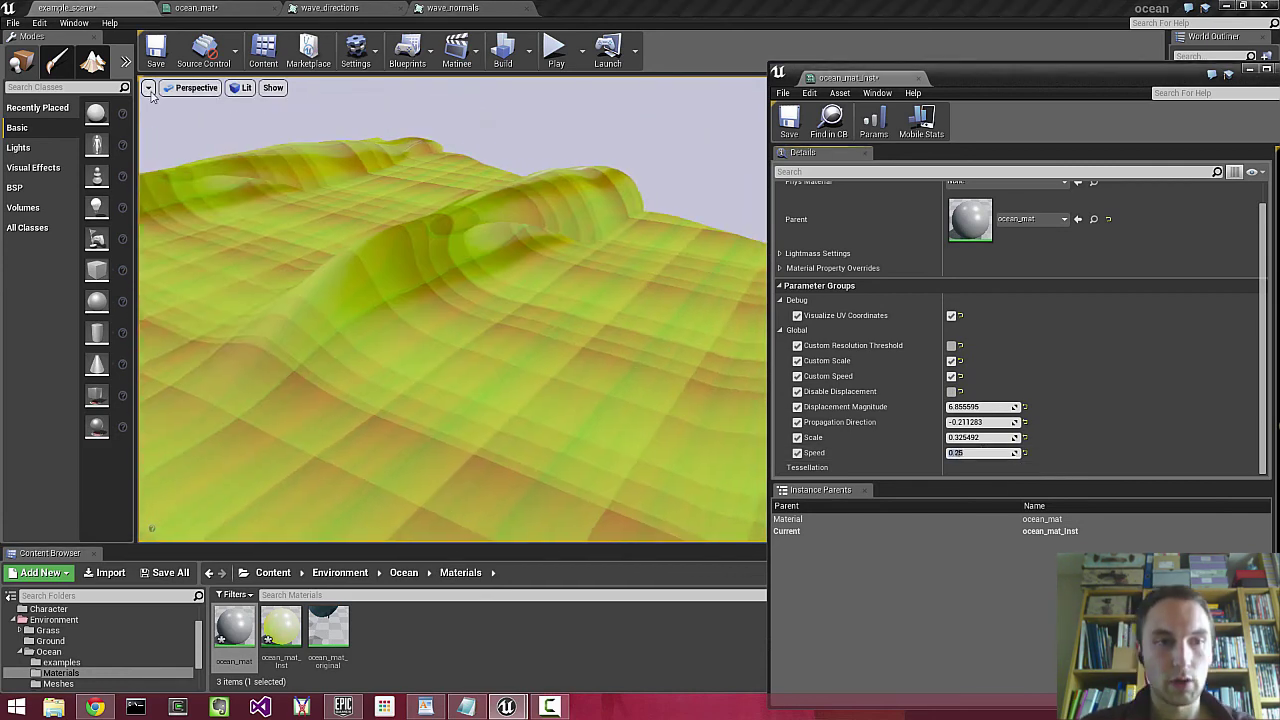
Show the ocean mesh in wireframe in a fullscreen viewport, with the ocean_mat_inst window moved lower.
{"action": "left_click", "coordinate": [149, 89]}
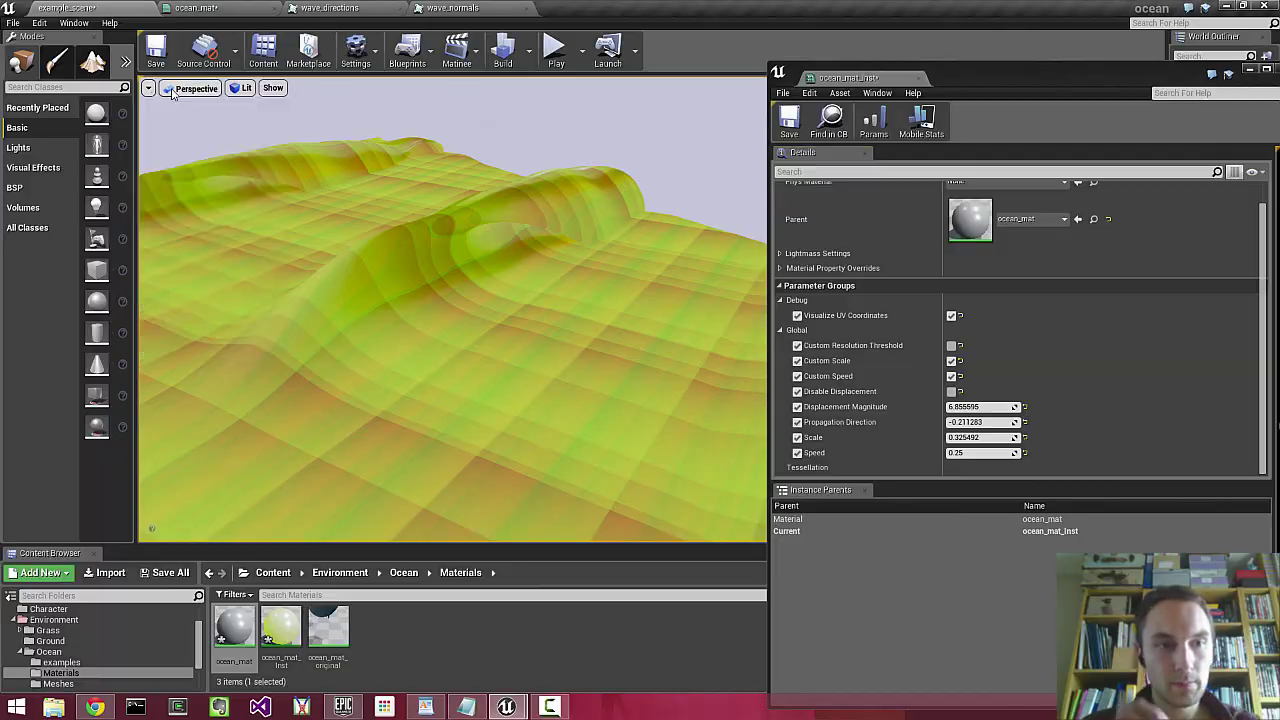
{"action": "left_click", "coordinate": [244, 88]}
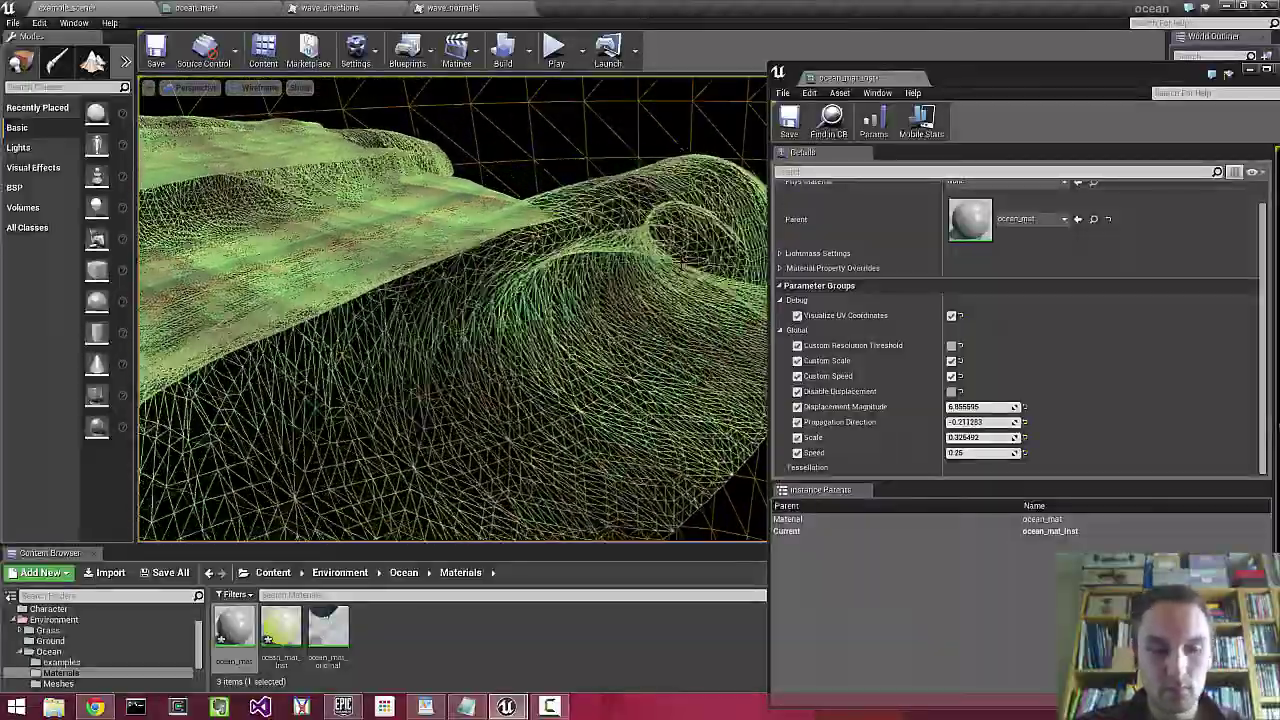
{"action": "key", "text": "F11"}
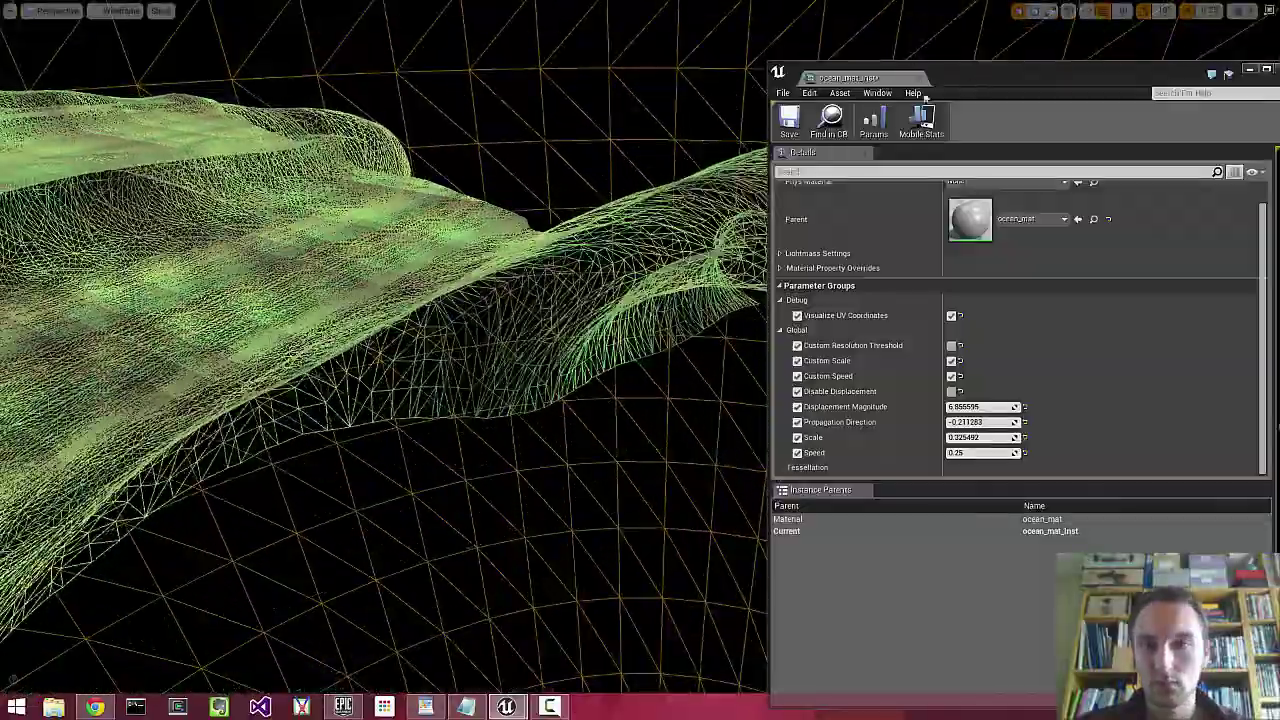
{"action": "left_click_drag", "start_coordinate": [910, 63], "coordinate": [919, 164]}
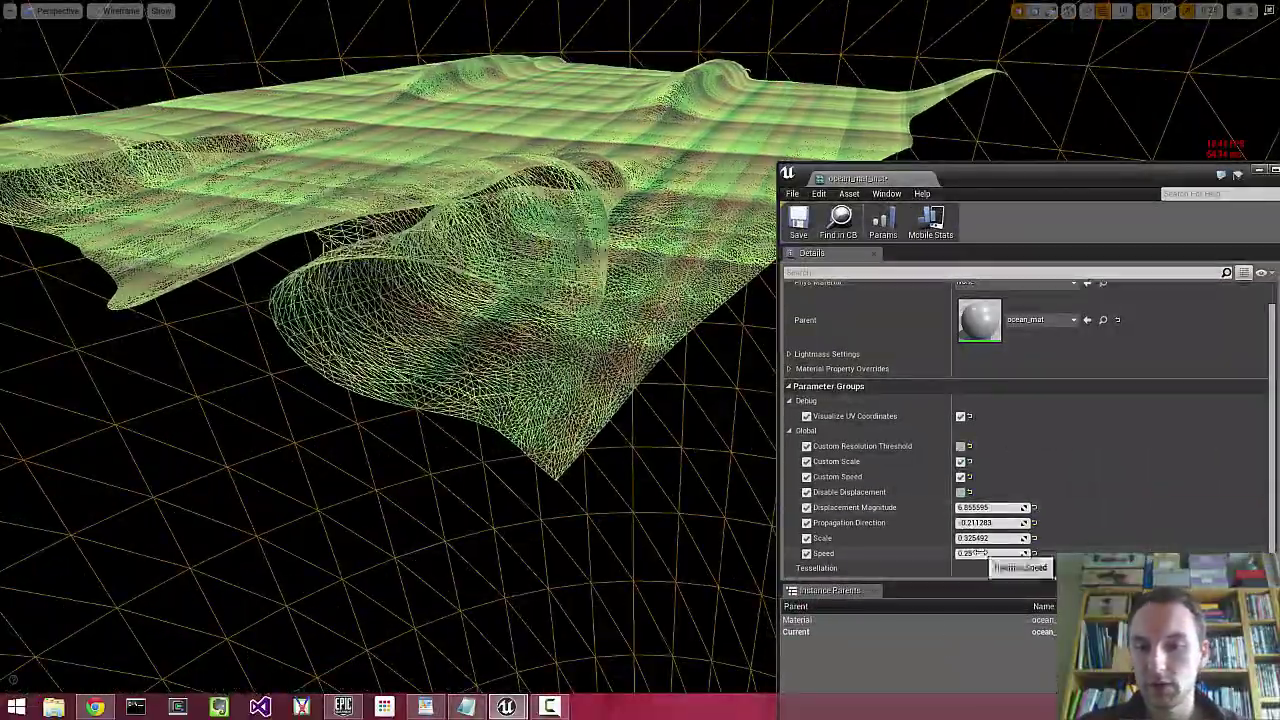
Try a wave Speed of 100, lower it to 3, and move the ocean_mat_inst window clear of the mesh.
{"action": "left_click", "coordinate": [980, 553]}
{"action": "type", "text": "100"}
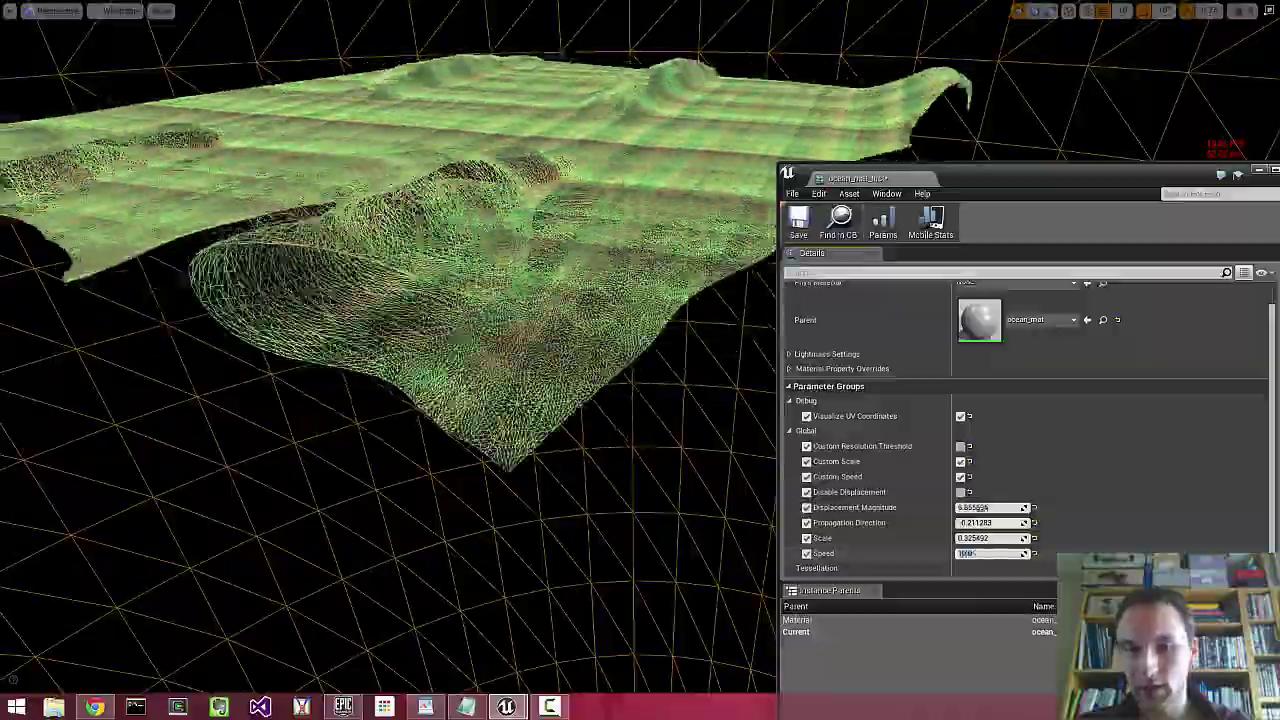
{"action": "key", "text": "BackSpace"}
{"action": "key", "text": "BackSpace"}
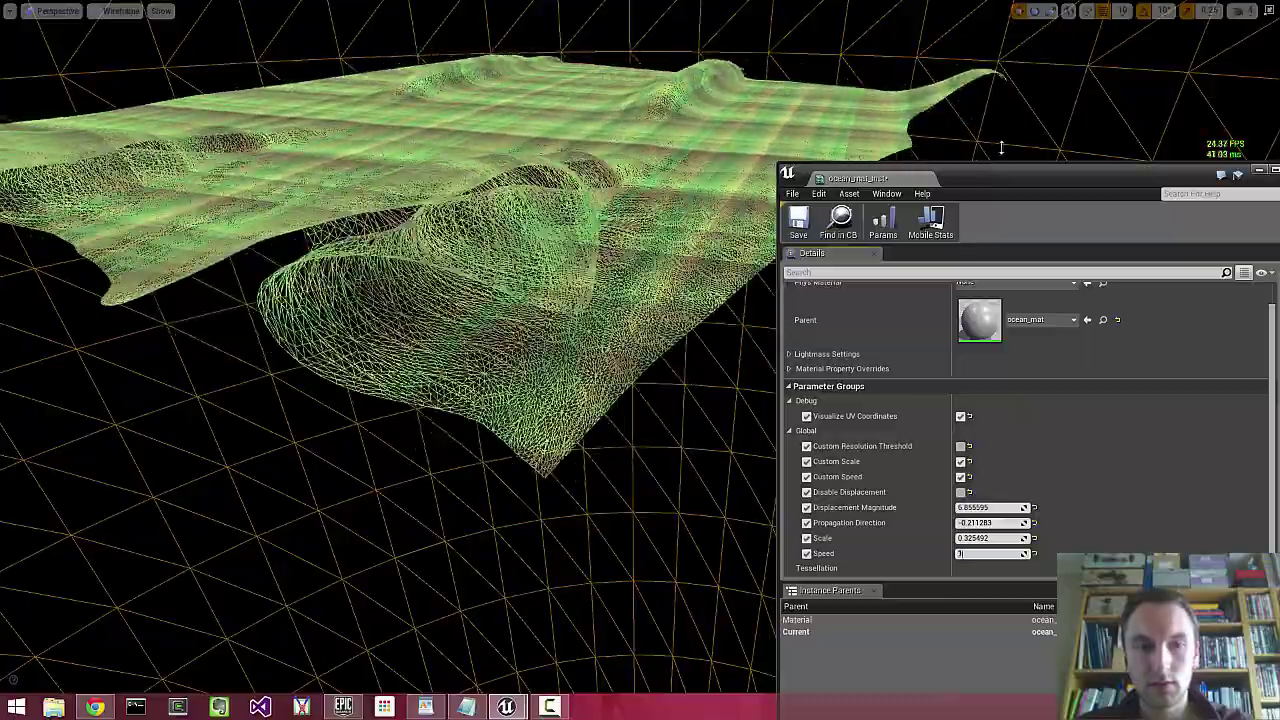
{"action": "left_click_drag", "start_coordinate": [1050, 172], "coordinate": [1040, 390]}
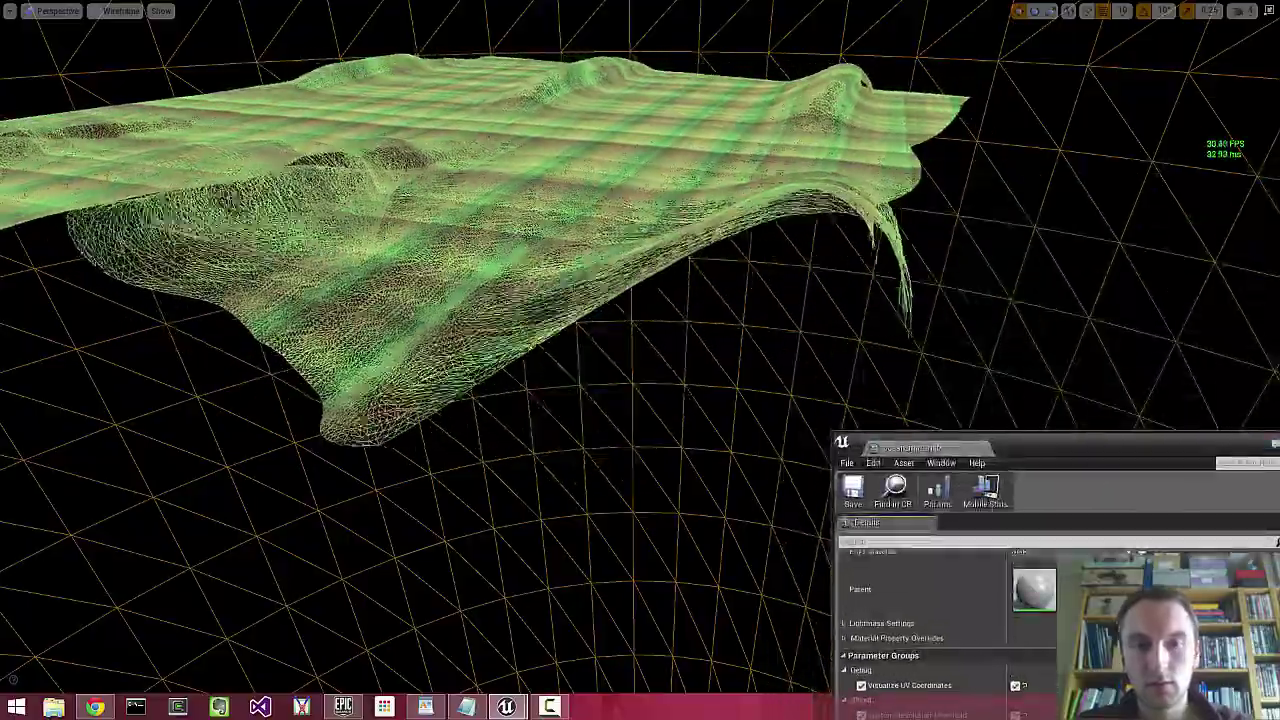
Restore Lit shading, examine the curling waves from several angles, and leave the fullscreen viewport.
{"action": "key", "text": "alt+4"}
{"action": "right_click_drag", "start_coordinate": [1040, 391], "coordinate": [1150, 330]}
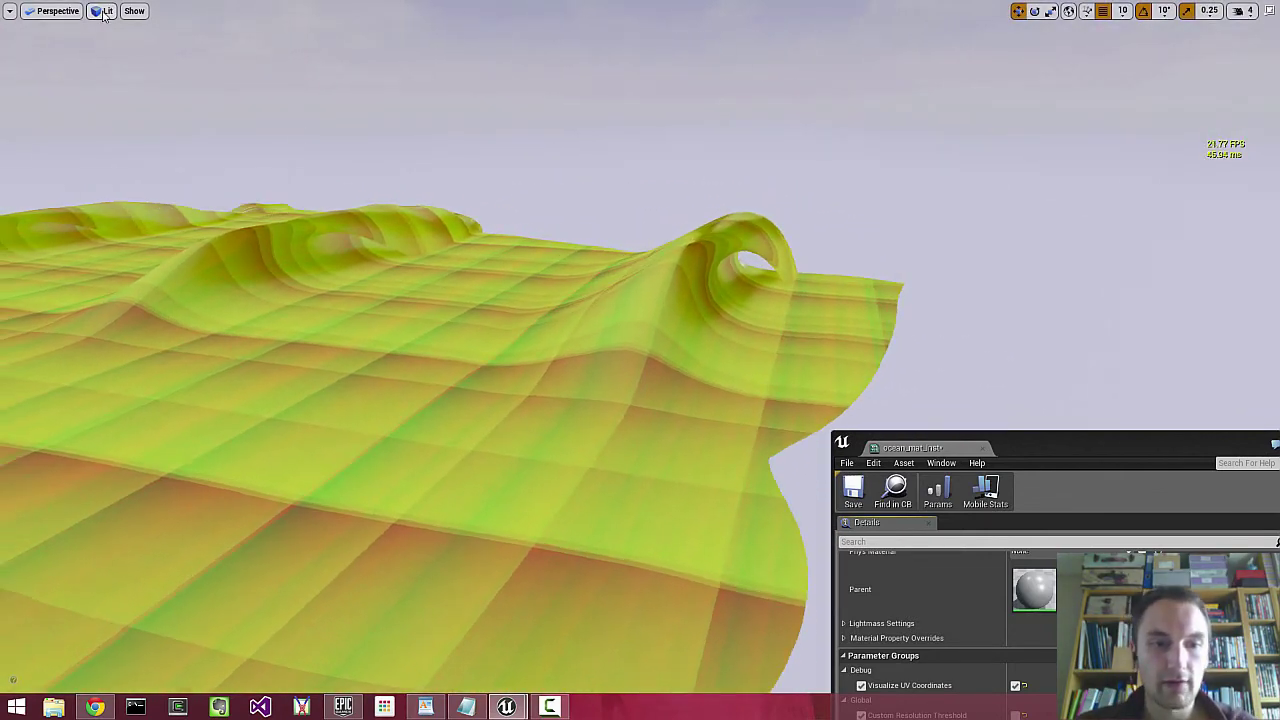
{"action": "right_click_drag", "start_coordinate": [617, 326], "coordinate": [530, 160]}
{"action": "right_click_drag", "start_coordinate": [617, 230], "coordinate": [600, 300]}
{"action": "key", "text": "F11"}
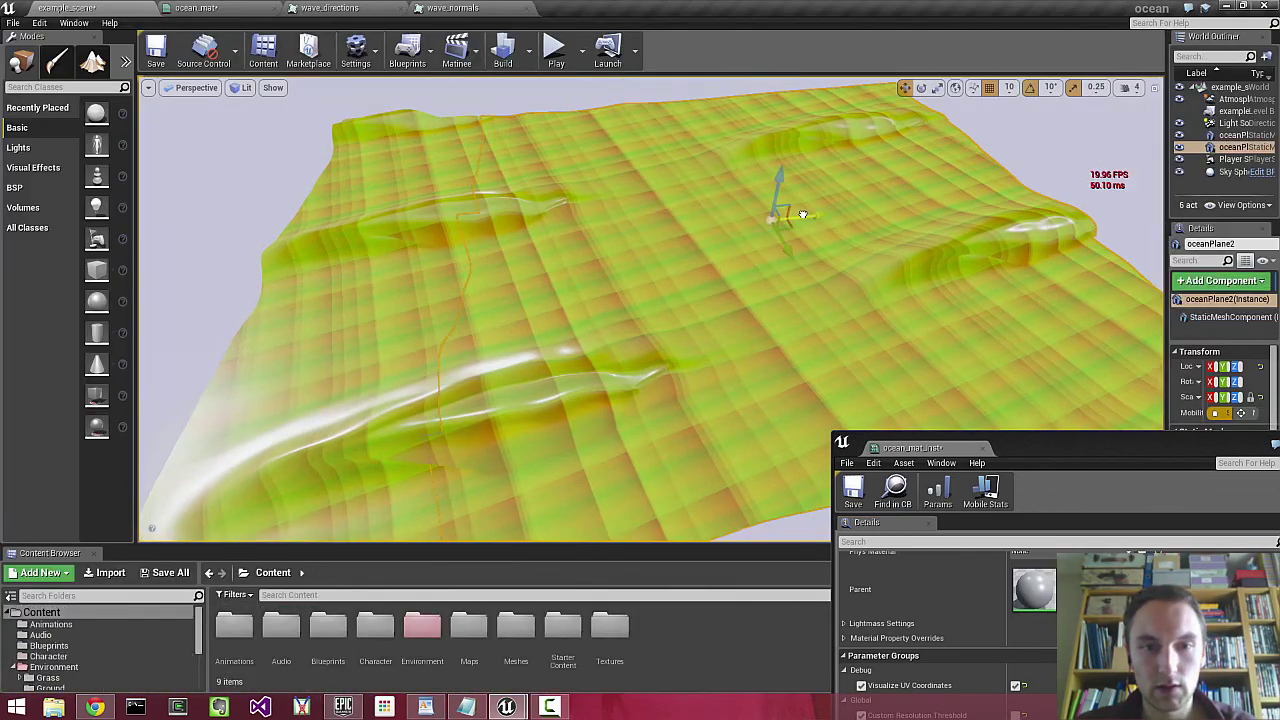
Move oceanPlane2 relative to the original ocean plane and rotate it in 10° increments.
{"action": "left_click_drag", "start_coordinate": [771, 194], "coordinate": [1028, 180]}
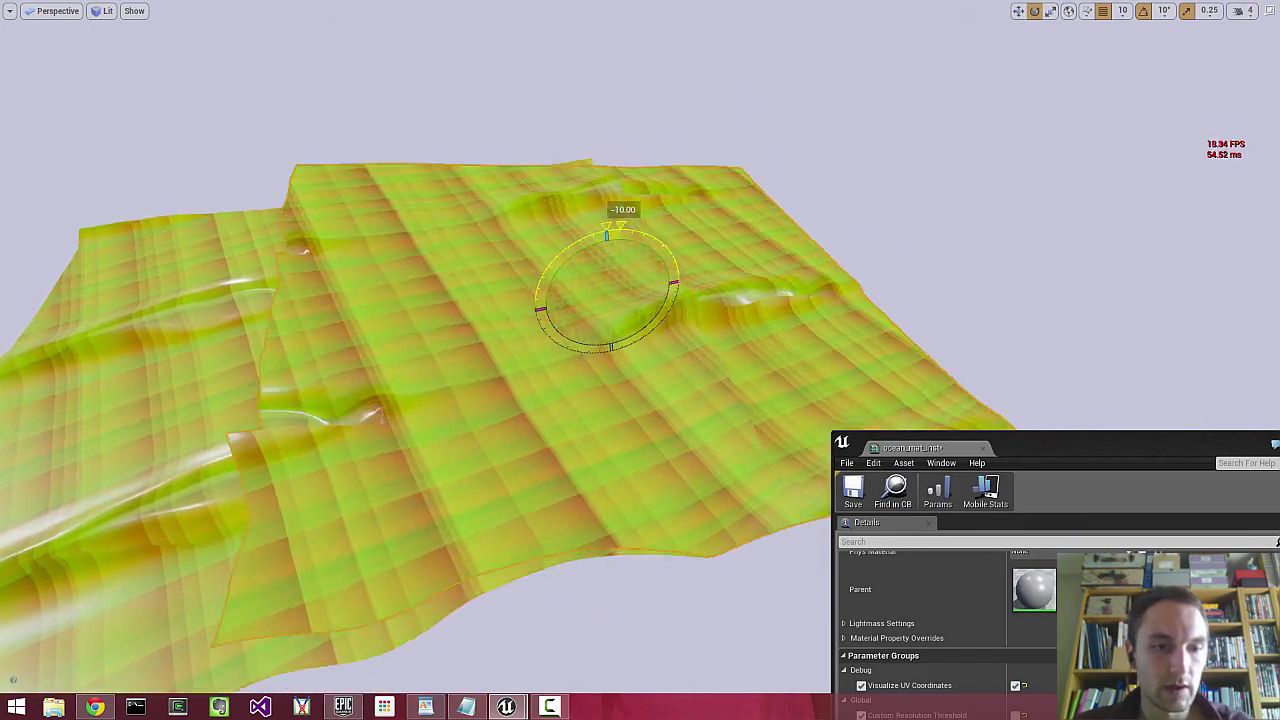
{"action": "left_click_drag", "start_coordinate": [620, 226], "coordinate": [577, 236]}
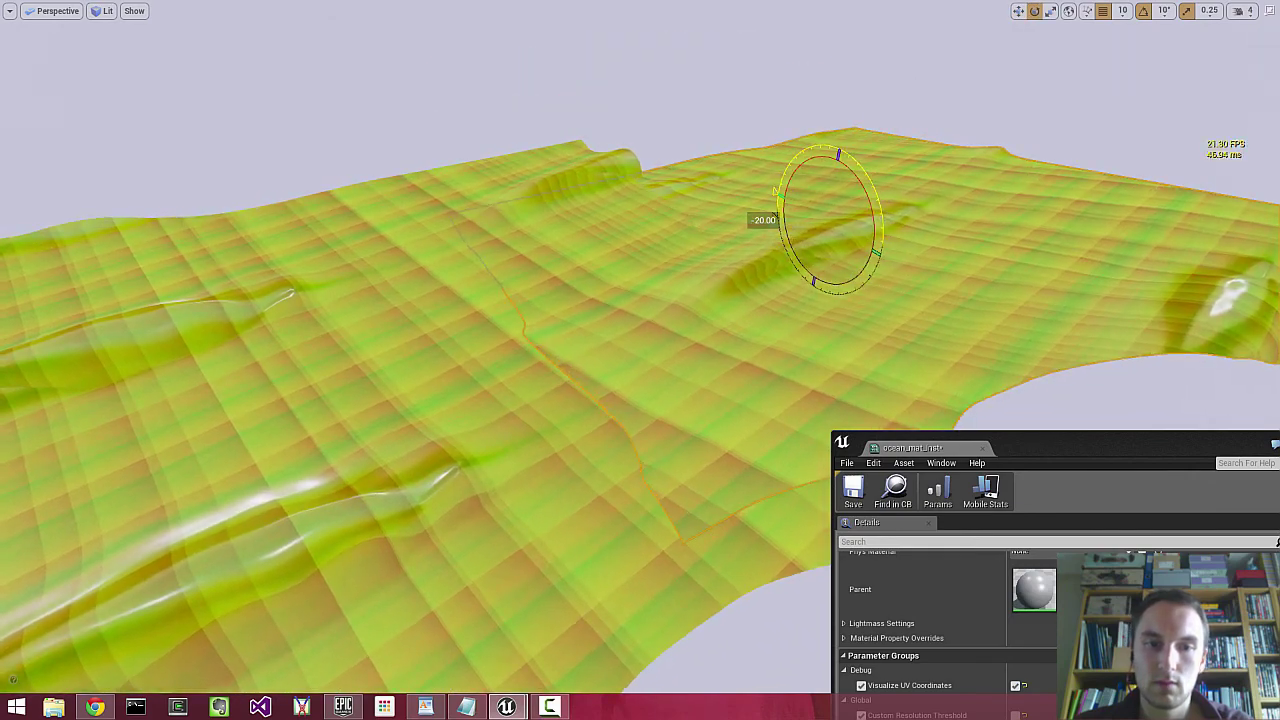
{"action": "key", "text": "w"}
{"action": "left_click_drag", "start_coordinate": [861, 213], "coordinate": [230, 340]}
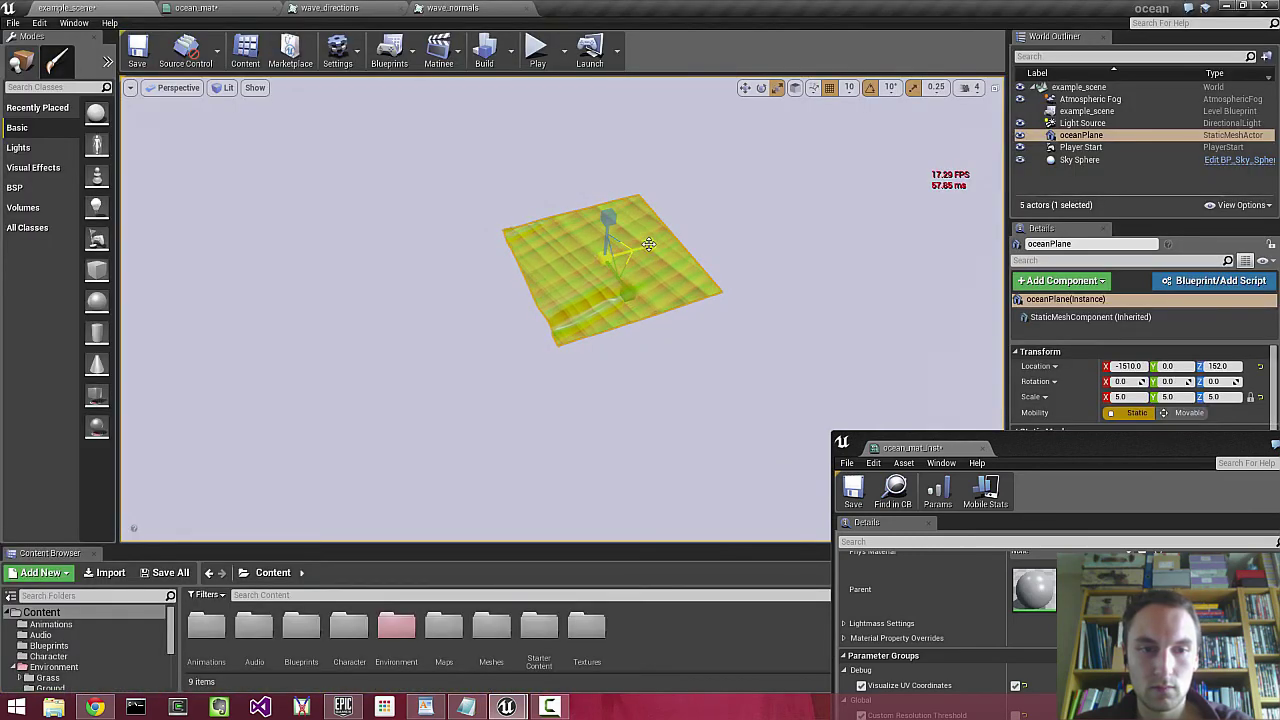
Scale the ocean plane non-uniformly to 12.75 along X and 9.5 along Y.
{"action": "left_click_drag", "start_coordinate": [649, 244], "coordinate": [920, 158]}
{"action": "left_click_drag", "start_coordinate": [1230, 397], "coordinate": [1188, 397]}
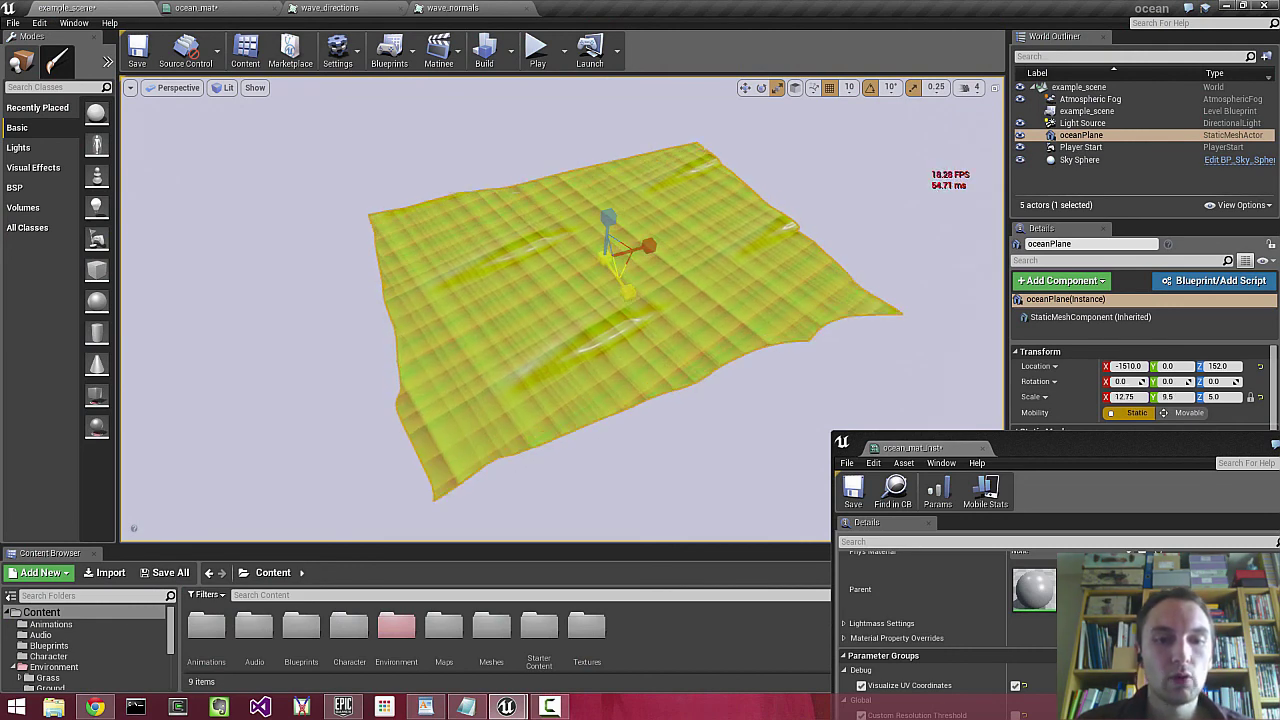
Compare the wave_normals and wave_directions textures in their texture editors.
{"action": "left_click", "coordinate": [453, 9]}
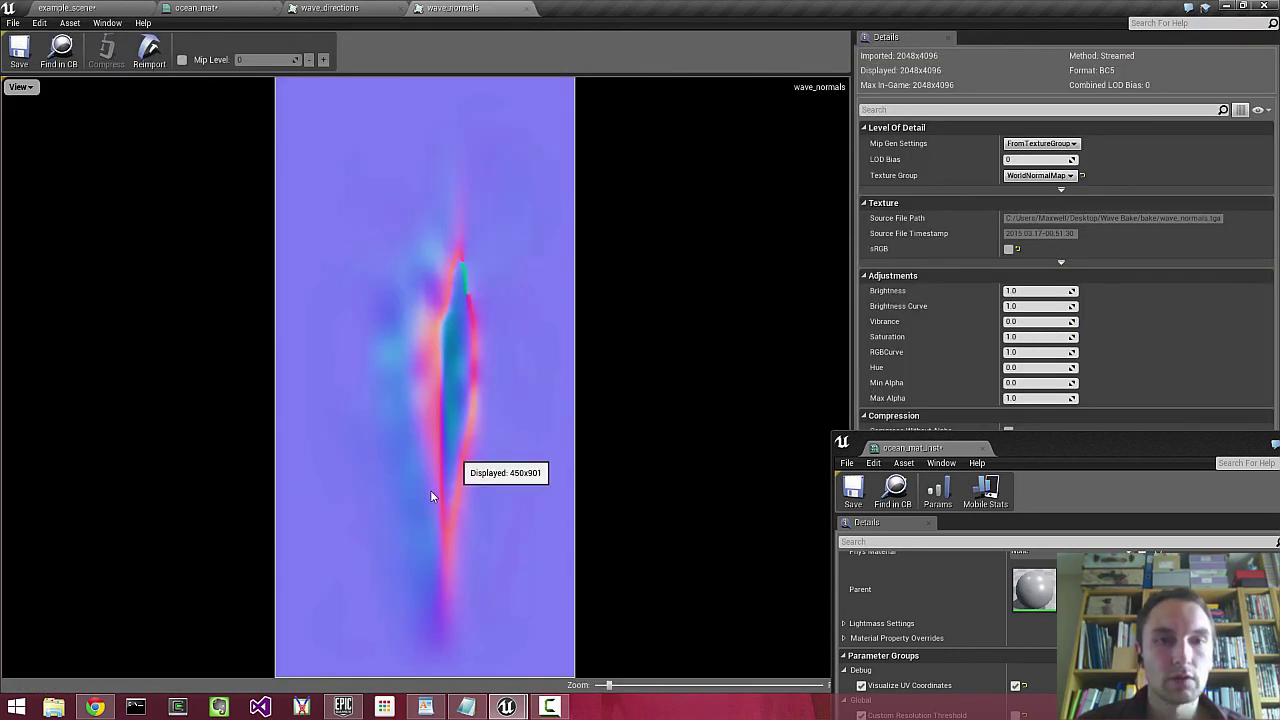
{"action": "left_click", "coordinate": [380, 7]}
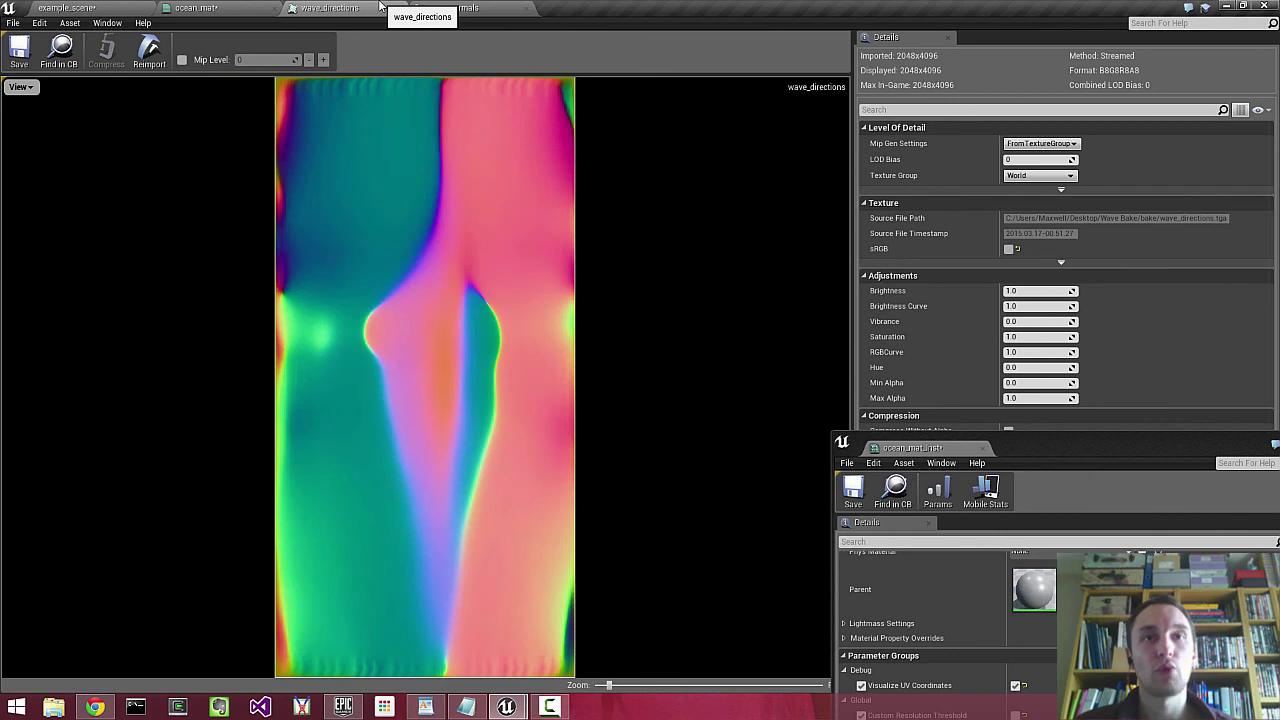
{"action": "left_click", "coordinate": [470, 8]}
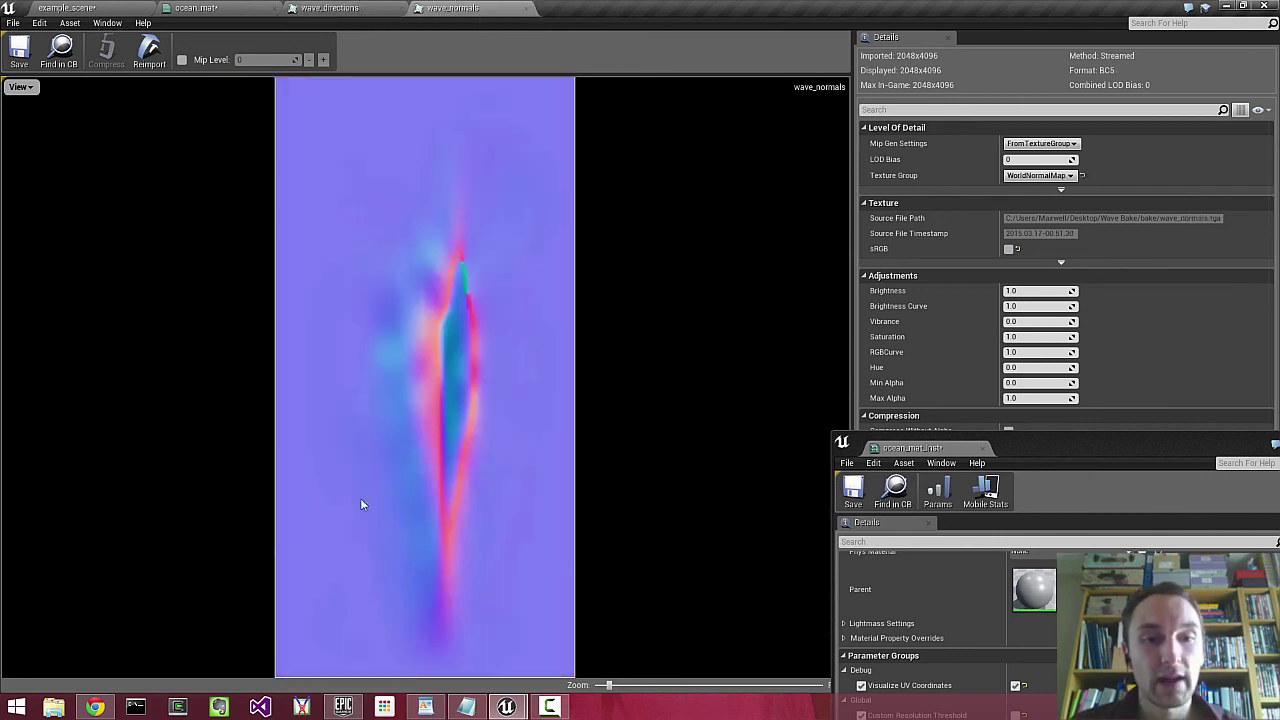
{"action": "left_click", "coordinate": [330, 8]}
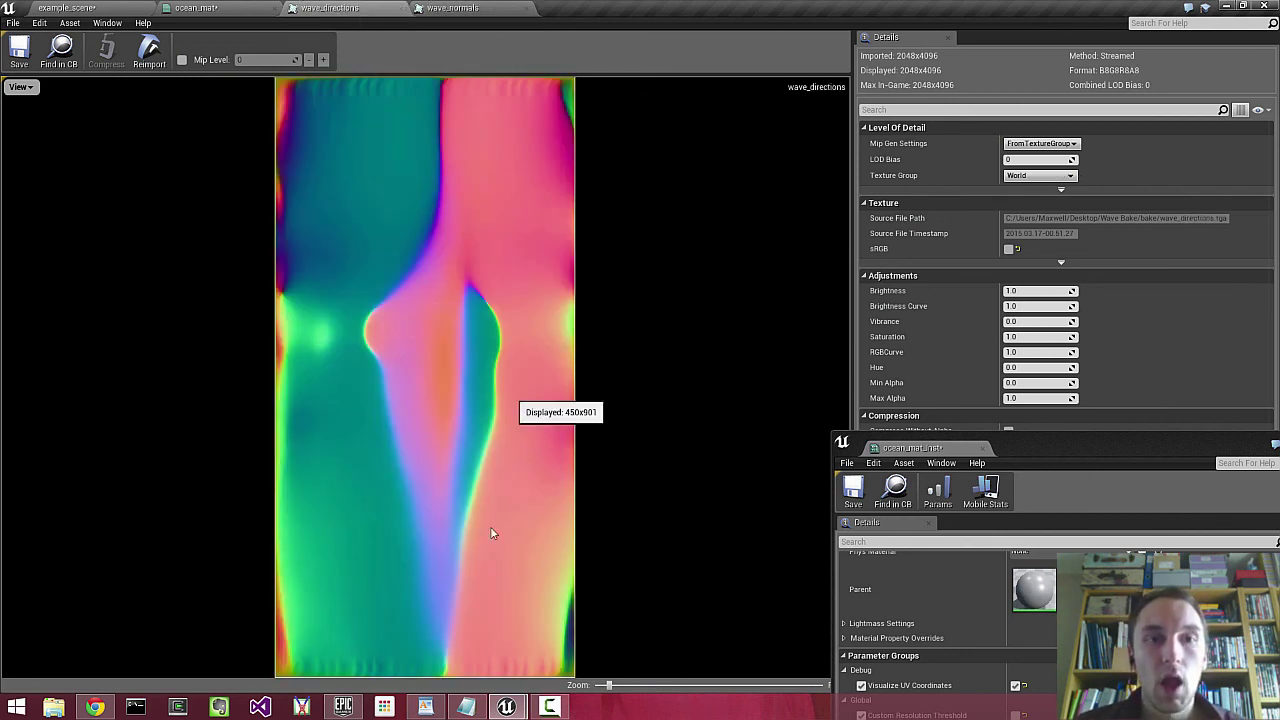
{"action": "left_click", "coordinate": [447, 8]}
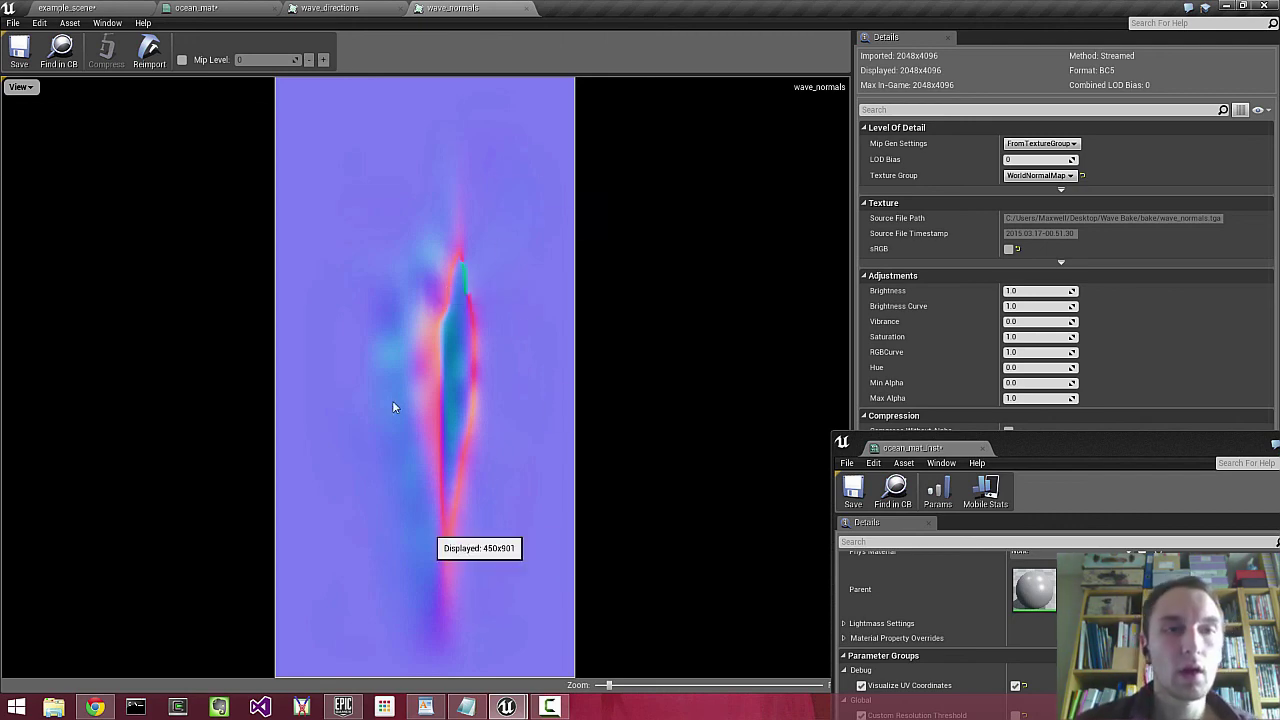
{"action": "left_click", "coordinate": [370, 8]}
Open the ocean_mat material graph and survey its node groups, from the coordinate transformations to the tessellation and Visualizer sections.
{"action": "left_click", "coordinate": [255, 8]}
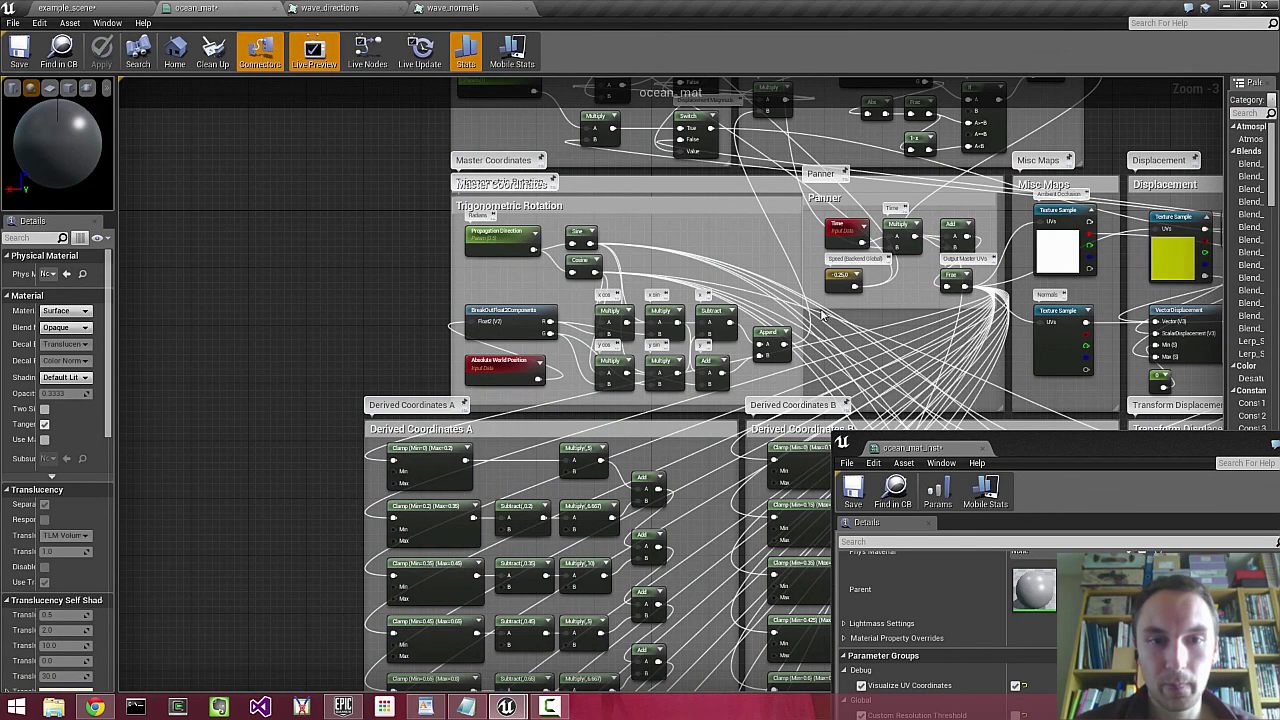
{"action": "scroll", "coordinate": [822, 315], "scroll_direction": "down", "scroll_amount": 2}
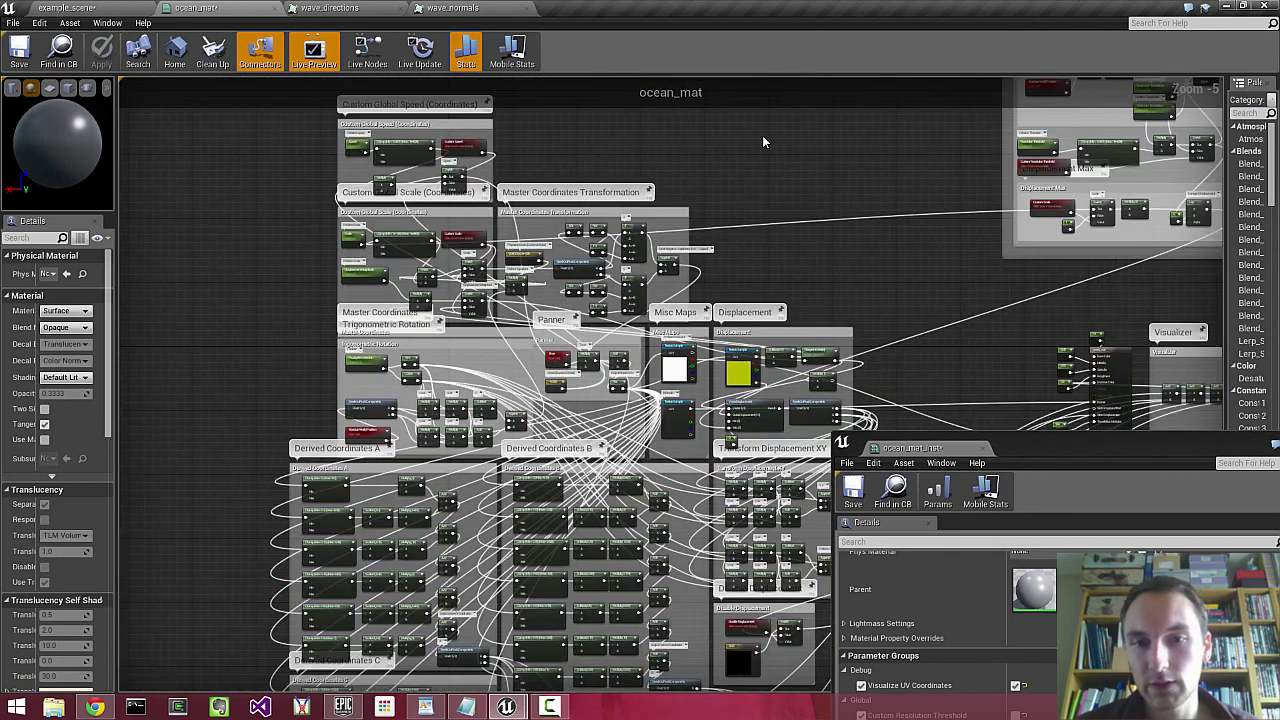
{"action": "right_click_drag", "start_coordinate": [765, 134], "coordinate": [322, 217]}
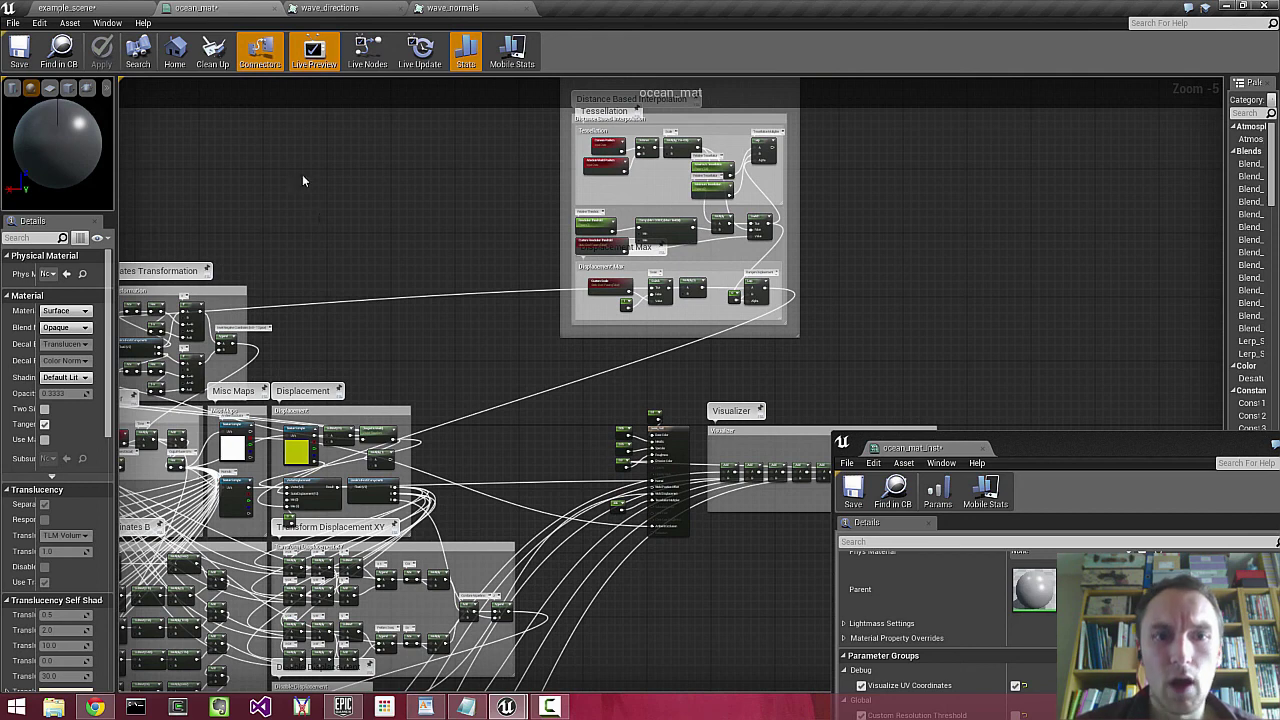
{"action": "right_click_drag", "start_coordinate": [294, 293], "coordinate": [632, 226]}
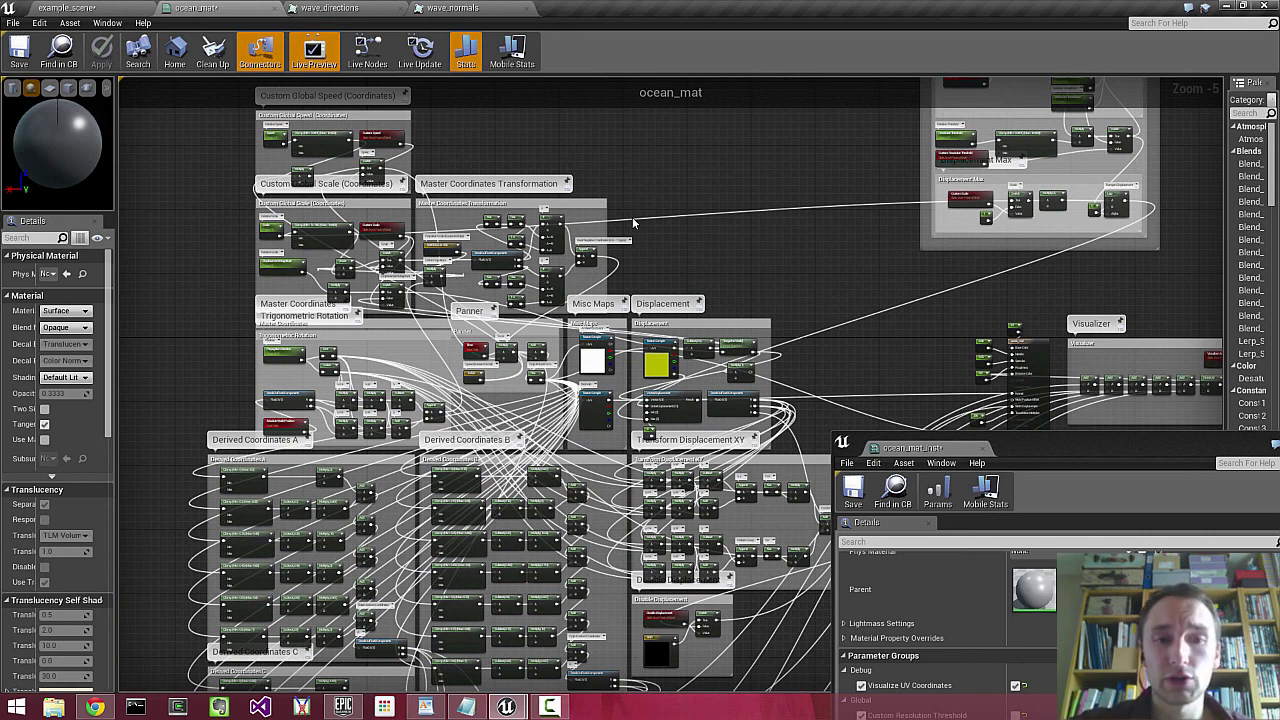
{"action": "right_click_drag", "start_coordinate": [633, 223], "coordinate": [721, 255]}
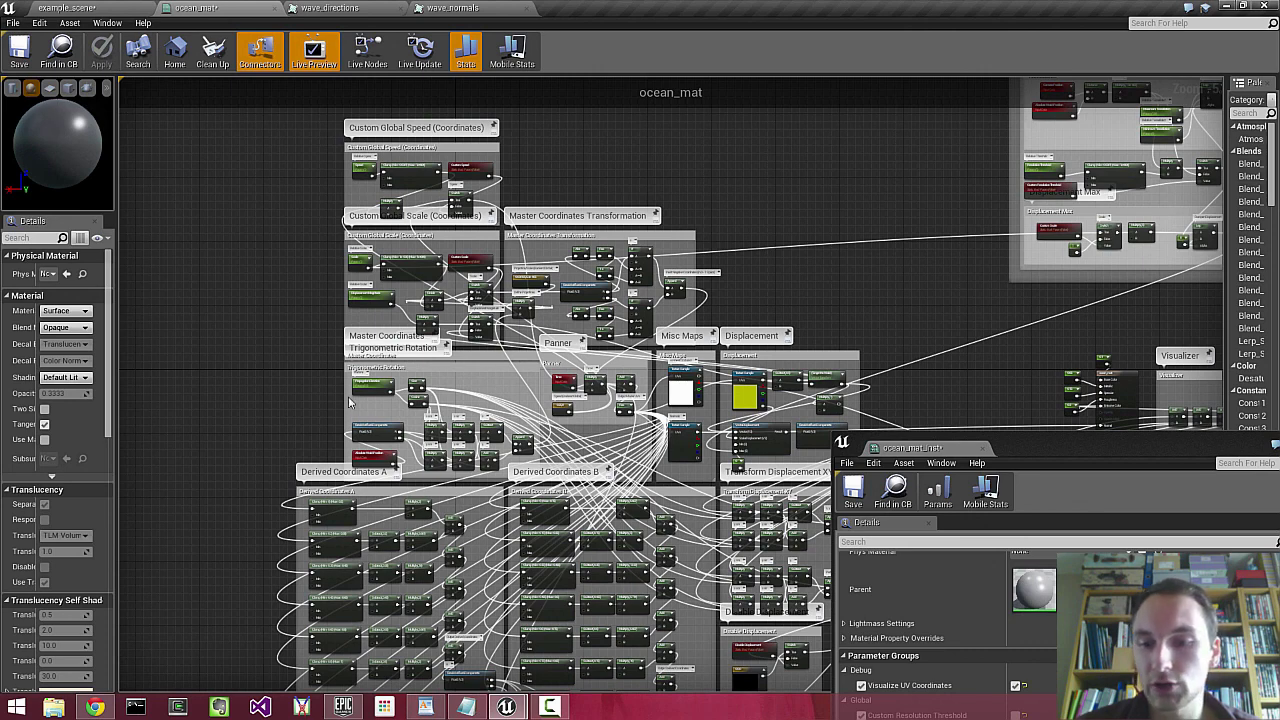
Dock the floating ocean_mat_inst editor in the main window between wave_directions and wave_normals.
{"action": "left_click_drag", "start_coordinate": [933, 450], "coordinate": [388, 268]}
{"action": "left_click_drag", "start_coordinate": [560, 38], "coordinate": [580, 14]}
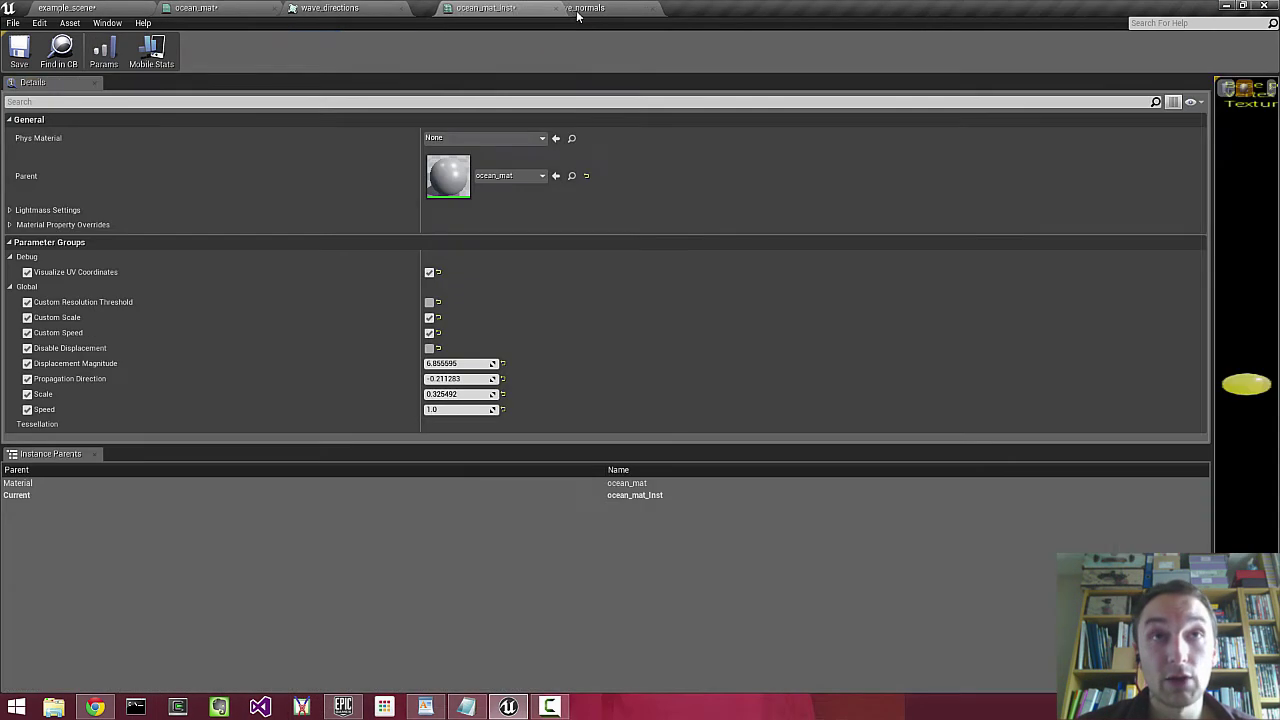
Return to the ocean_mat graph and examine the Trigonometric Rotation and Panner nodes in Master Coordinates.
{"action": "left_click", "coordinate": [190, 8]}
{"action": "scroll", "coordinate": [266, 314], "scroll_direction": "up", "scroll_amount": 5}
{"action": "right_click_drag", "start_coordinate": [543, 313], "coordinate": [300, 363]}
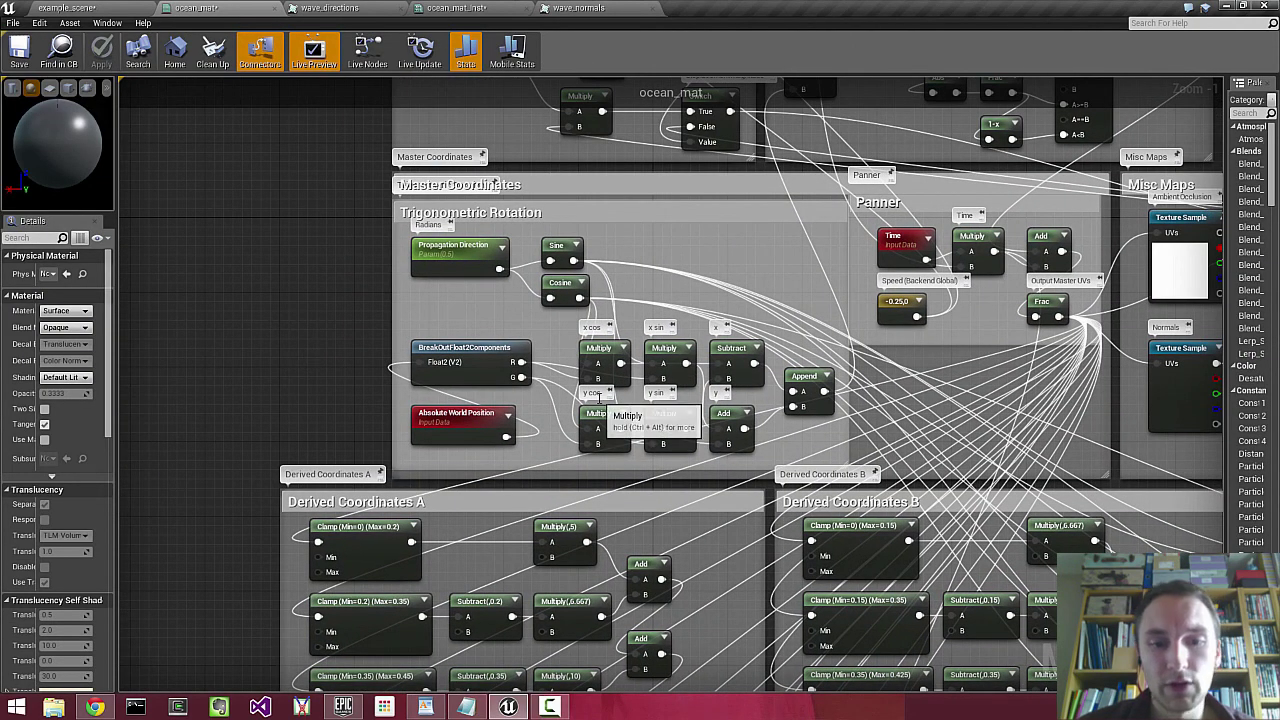
{"action": "right_click_drag", "start_coordinate": [563, 345], "coordinate": [428, 381]}
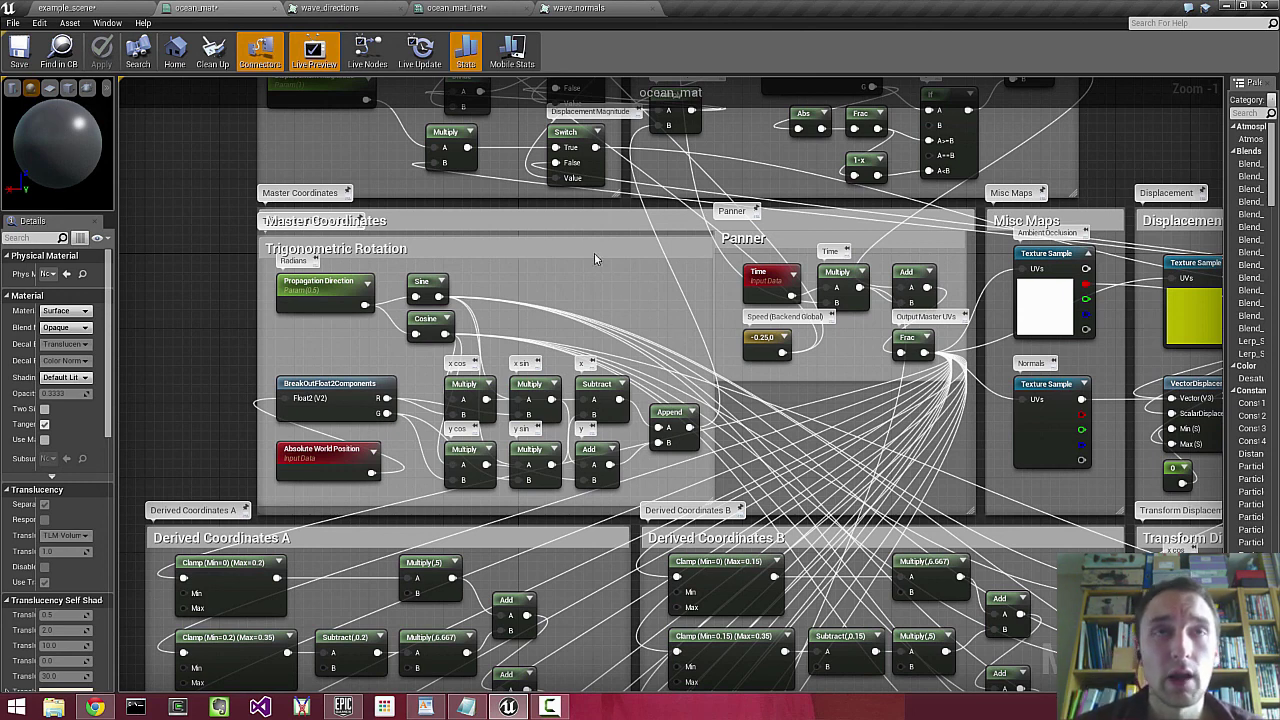
{"action": "right_click_drag", "start_coordinate": [514, 451], "coordinate": [458, 409]}
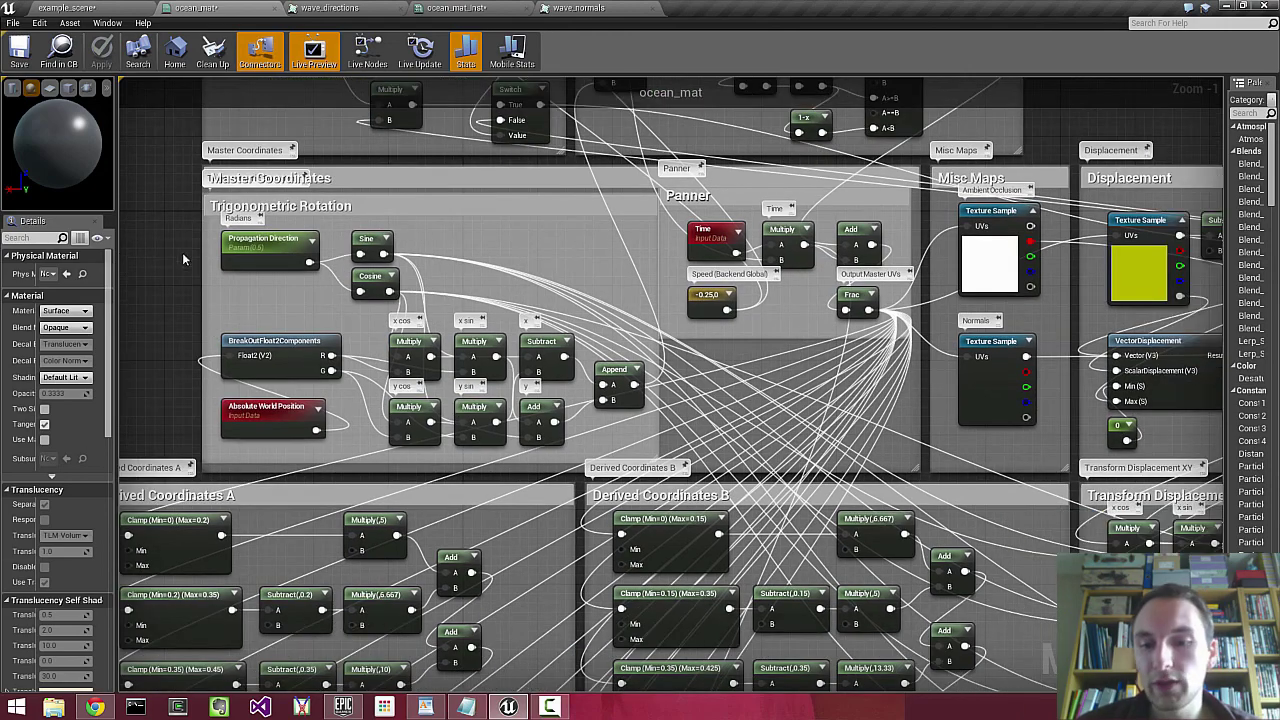
{"action": "right_click_drag", "start_coordinate": [564, 258], "coordinate": [350, 368]}
Inspect the Displacement group with its texture sample and the Transform Displacement XY nodes.
{"action": "scroll", "coordinate": [355, 369], "scroll_direction": "down", "scroll_amount": 1}
{"action": "right_click_drag", "start_coordinate": [1004, 542], "coordinate": [628, 373]}
{"action": "left_click", "coordinate": [458, 231]}
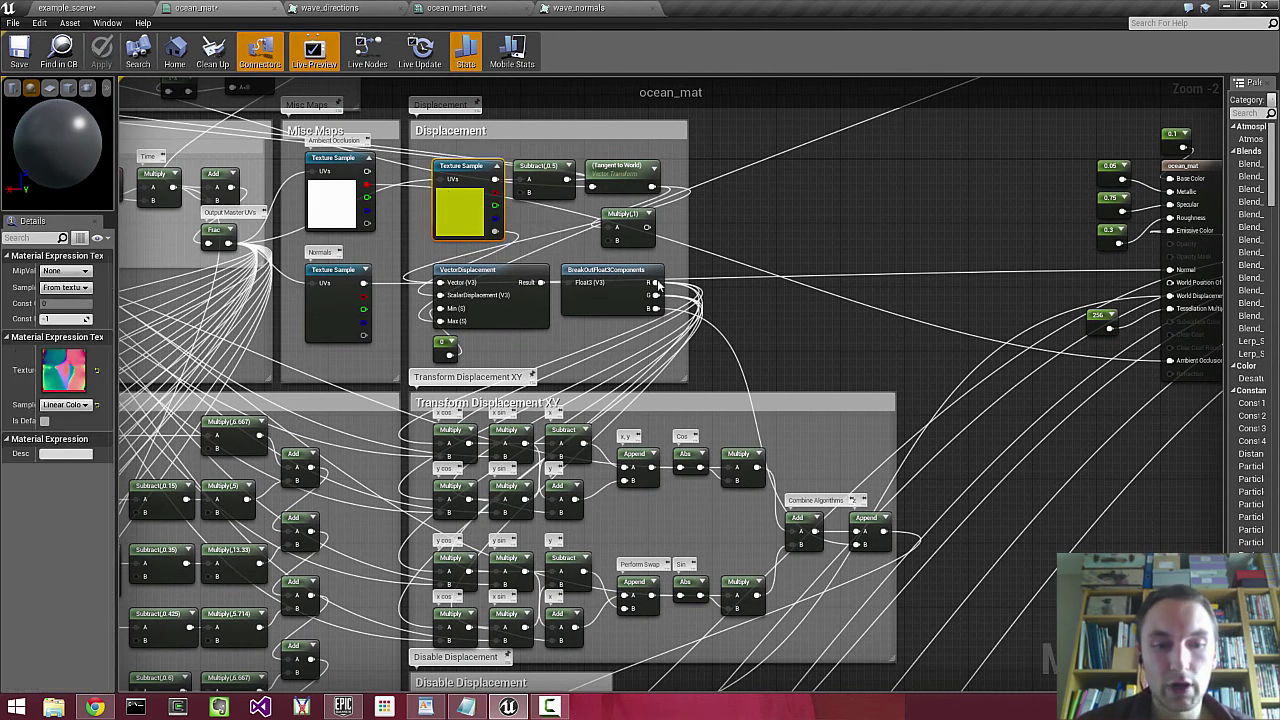
{"action": "right_click_drag", "start_coordinate": [744, 311], "coordinate": [814, 232]}
{"action": "left_click", "coordinate": [814, 232]}
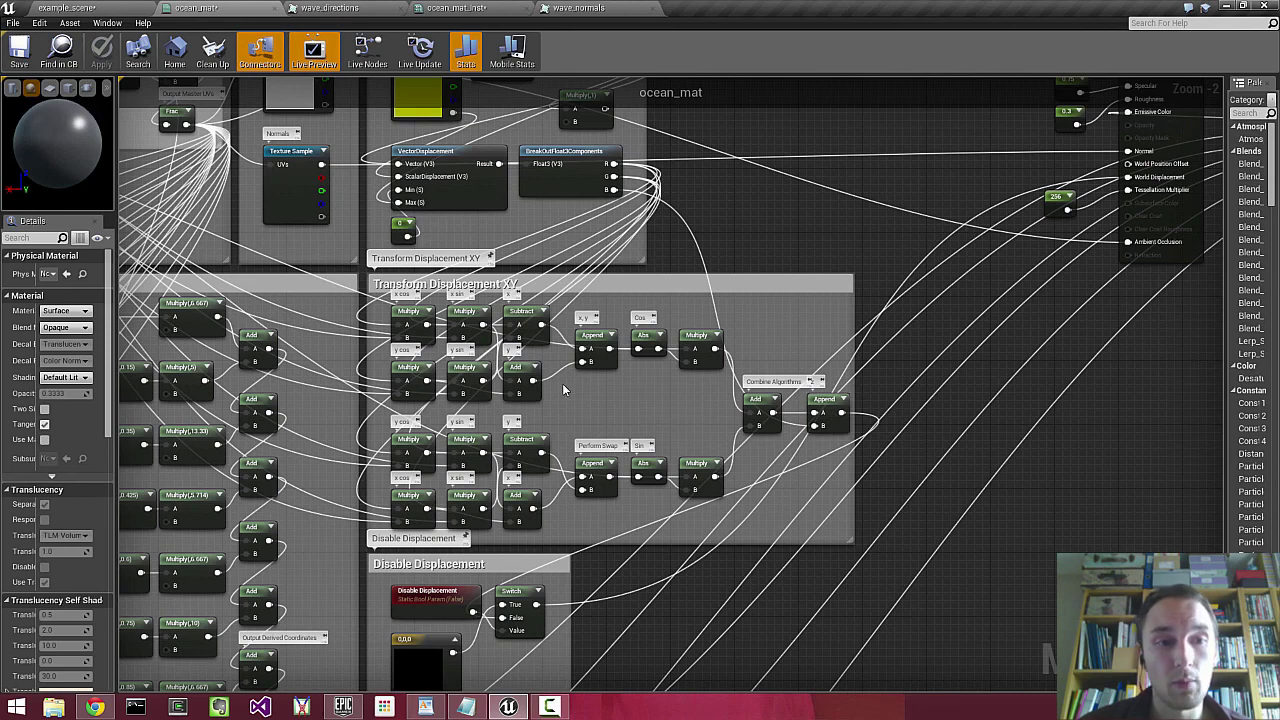
{"action": "right_click_drag", "start_coordinate": [567, 382], "coordinate": [709, 512]}
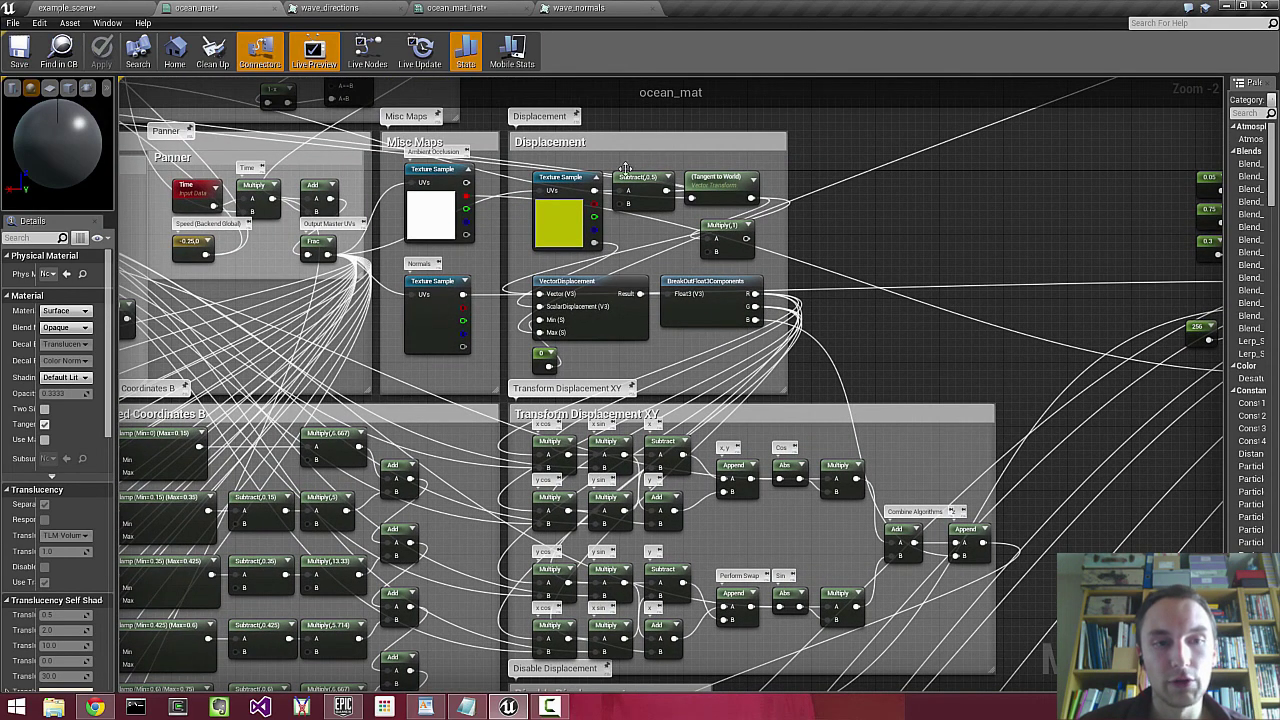
Trace the graph from Master Coordinates to the Clamp, Subtract and Multiply nodes of Derived Coordinates A and B.
{"action": "right_click_drag", "start_coordinate": [439, 482], "coordinate": [906, 503]}
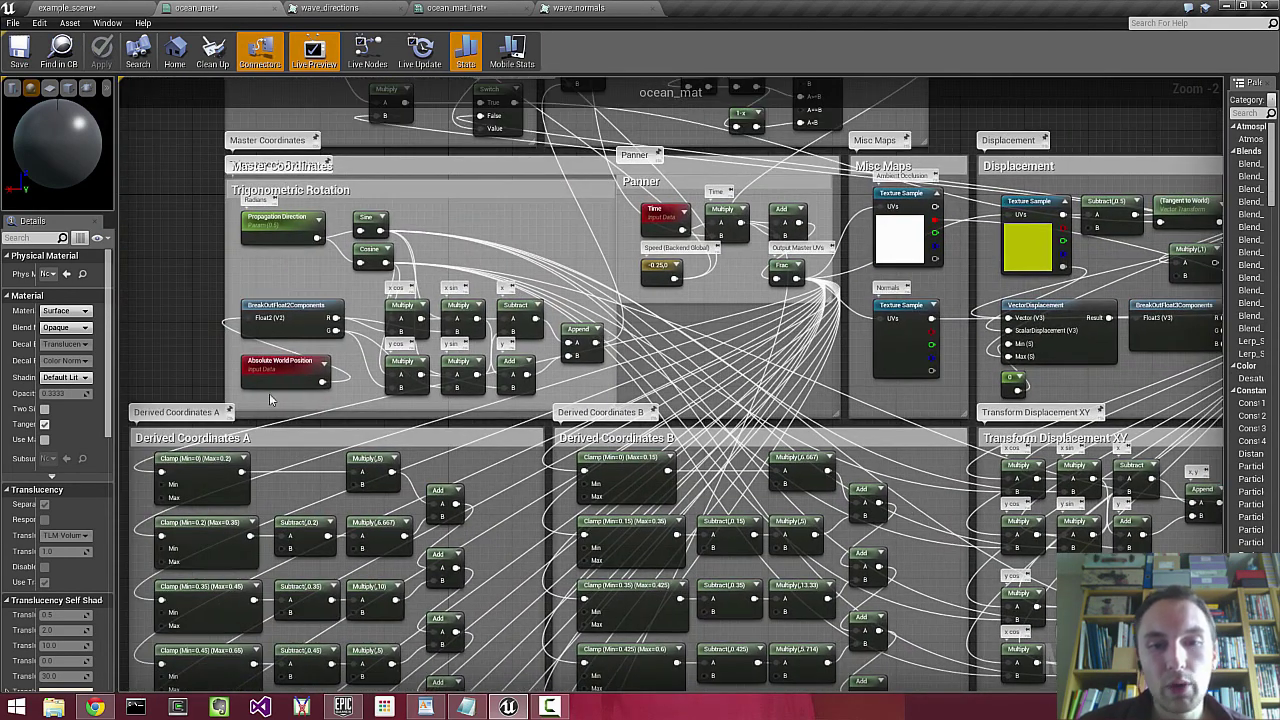
{"action": "right_click_drag", "start_coordinate": [791, 409], "coordinate": [840, 209]}
{"action": "scroll", "coordinate": [555, 361], "scroll_direction": "down", "scroll_amount": 2}
{"action": "right_click_drag", "start_coordinate": [578, 402], "coordinate": [566, 291]}
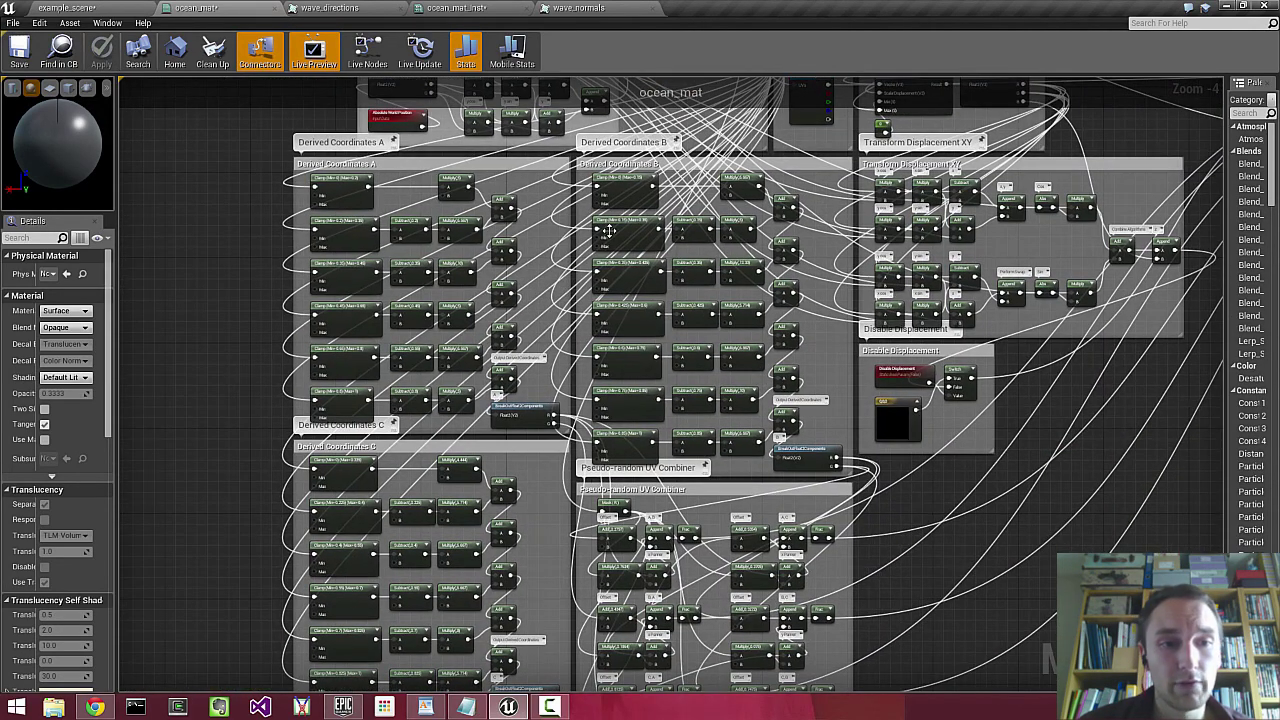
{"action": "scroll", "coordinate": [355, 284], "scroll_direction": "up", "scroll_amount": 4}
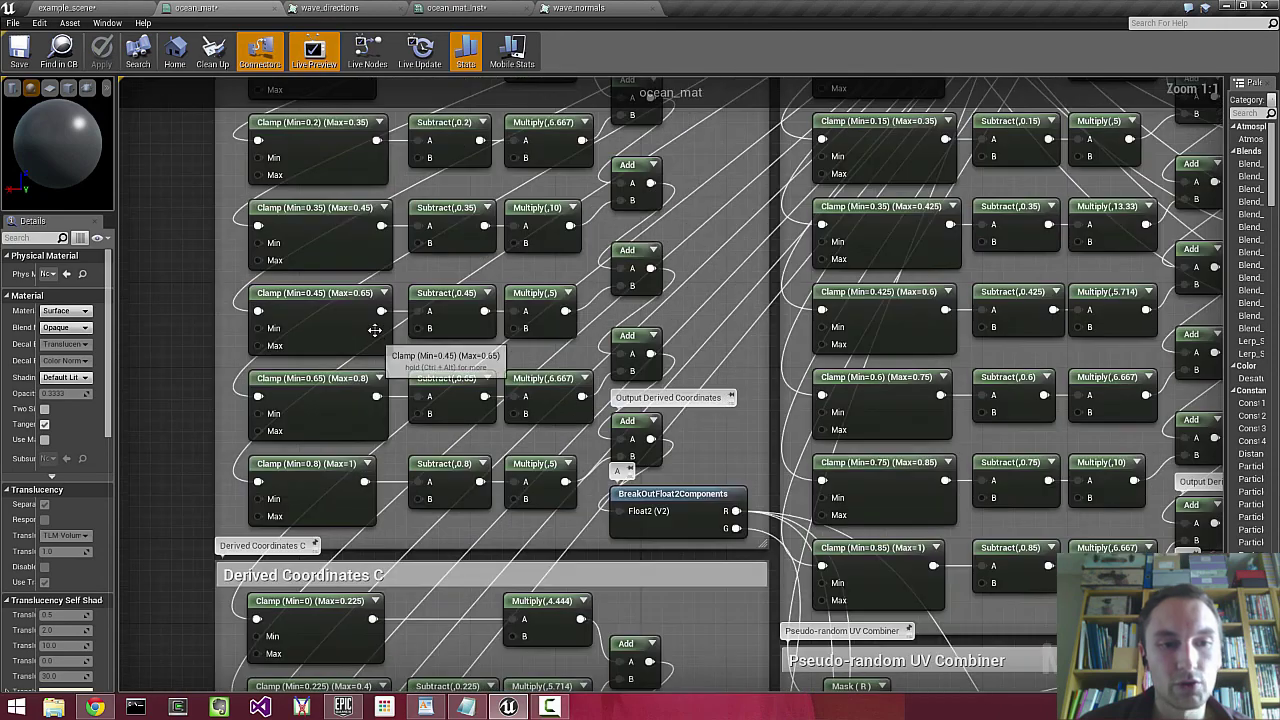
{"action": "scroll", "coordinate": [355, 284], "scroll_direction": "down", "scroll_amount": 2}
{"action": "scroll", "coordinate": [190, 505], "scroll_direction": "up", "scroll_amount": 2}
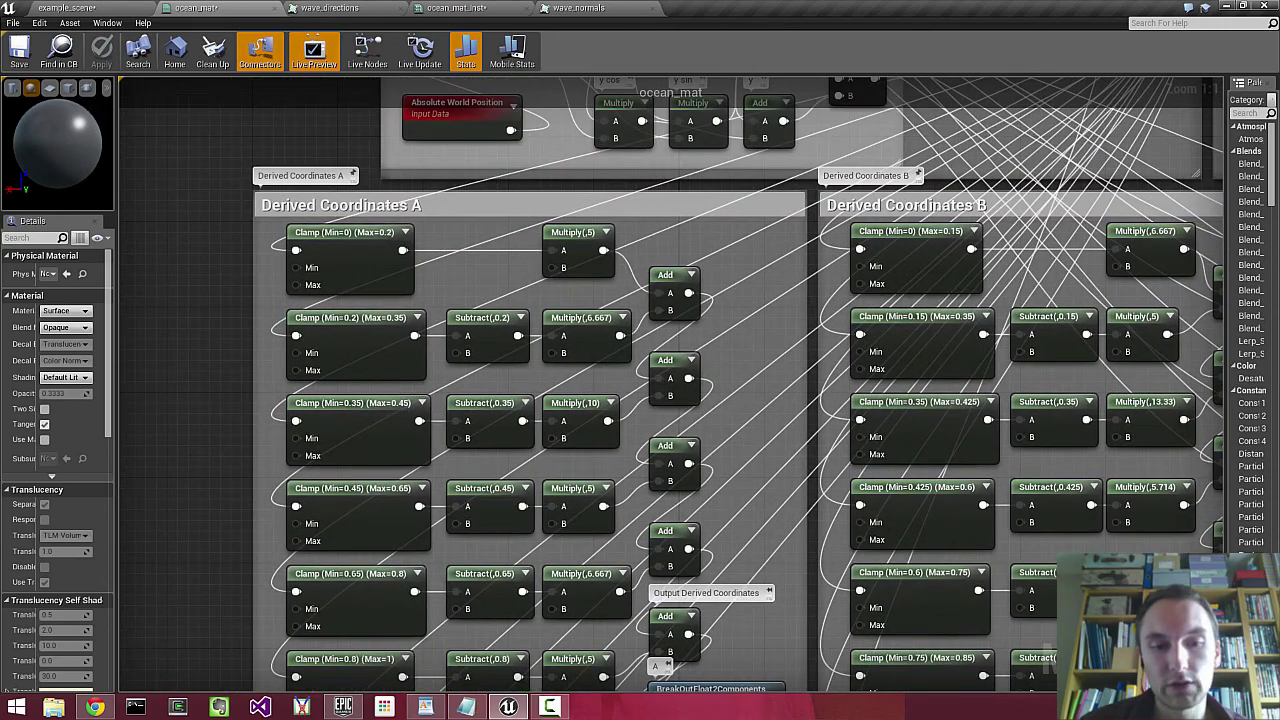
Examine the Derived Coordinates C and Pseudo-random UV Combiner groups in the ocean_mat graph.
{"action": "scroll", "coordinate": [577, 441], "scroll_direction": "down", "scroll_amount": 6}
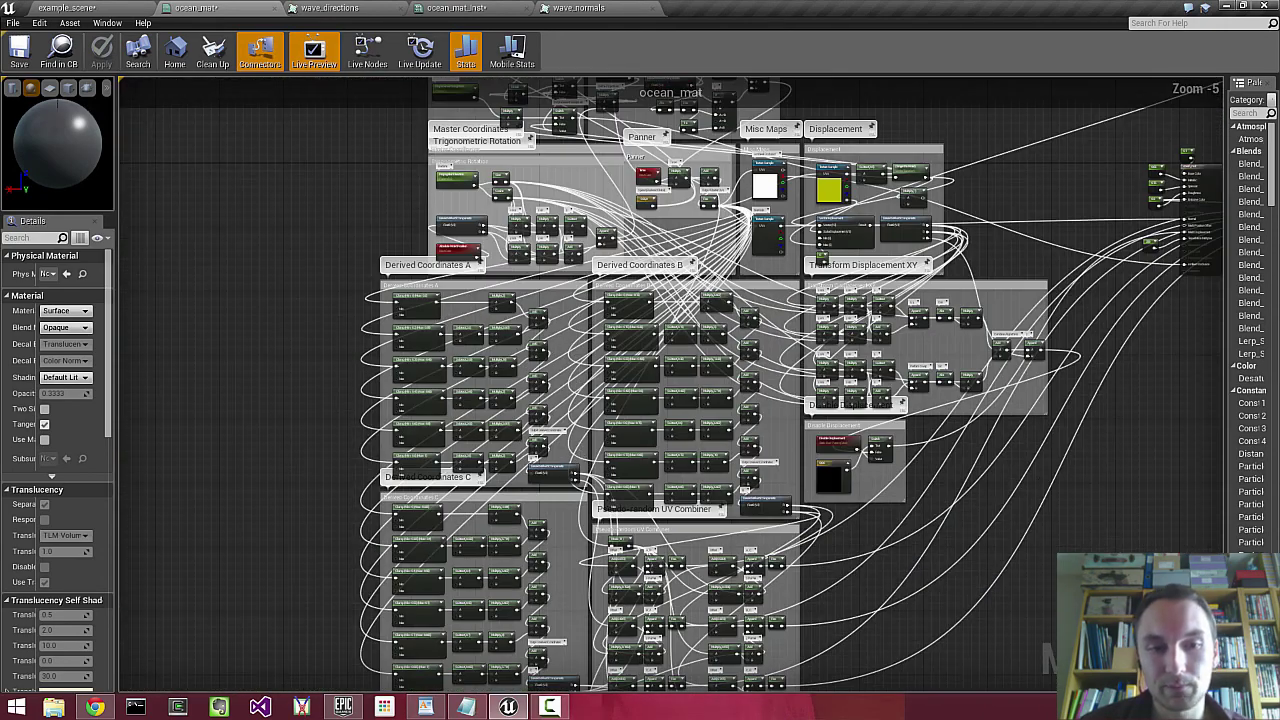
{"action": "scroll", "coordinate": [494, 305], "scroll_direction": "up", "scroll_amount": 1}
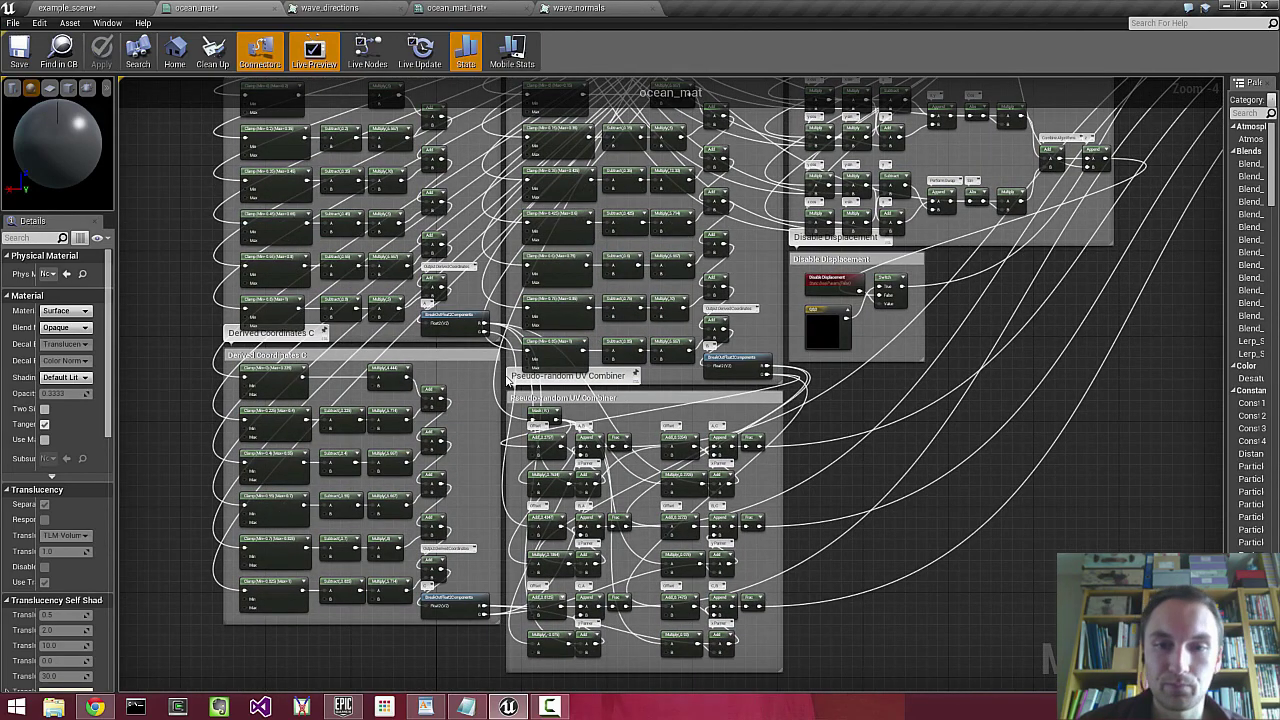
{"action": "right_click_drag", "start_coordinate": [528, 348], "coordinate": [921, 508]}
{"action": "right_click_drag", "start_coordinate": [704, 296], "coordinate": [514, 380]}
{"action": "scroll", "coordinate": [560, 420], "scroll_direction": "up", "scroll_amount": 4}
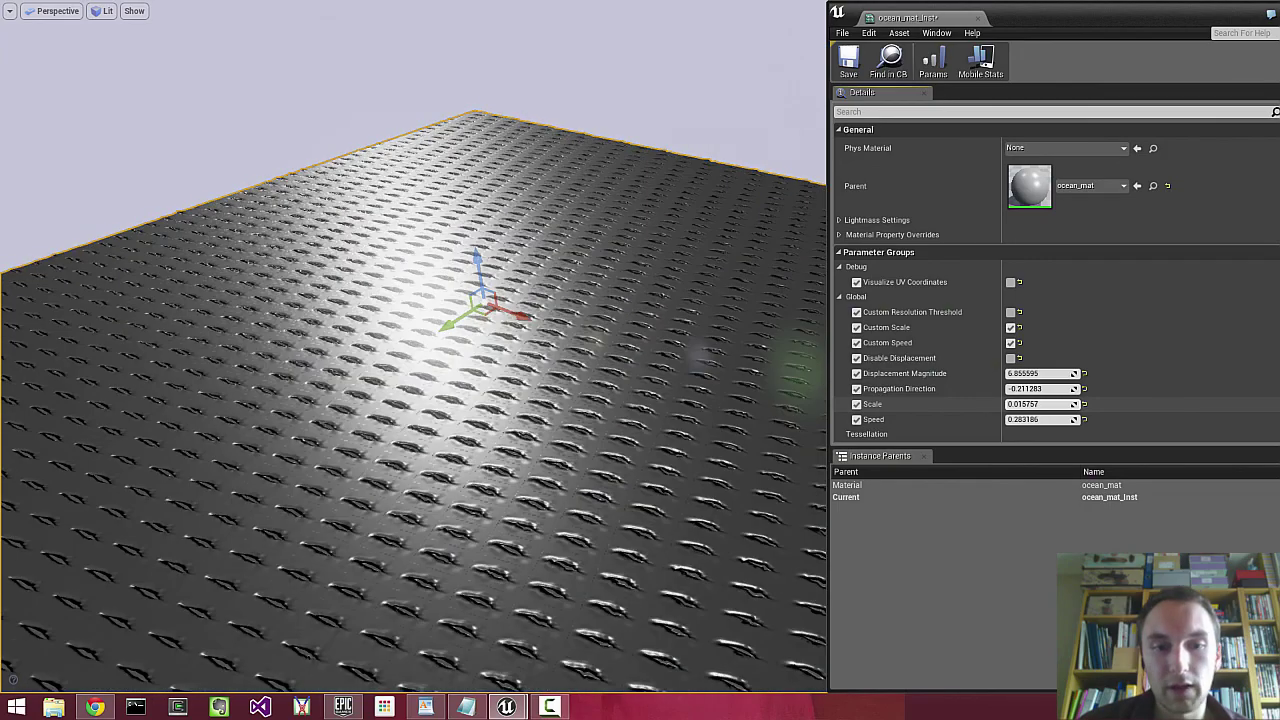
Show the large ocean wave in Wireframe view and examine its tessellated mesh from several angles.
{"action": "left_click", "coordinate": [9, 10]}
{"action": "left_click", "coordinate": [17, 67]}
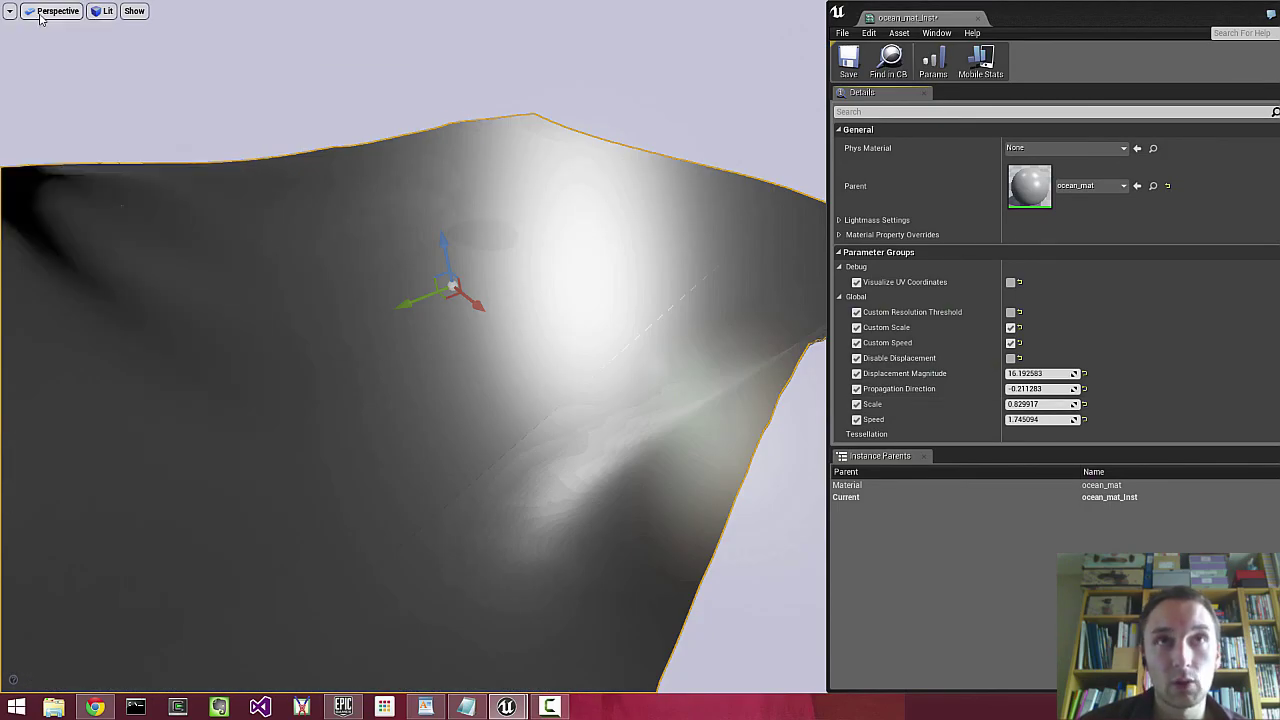
{"action": "left_click", "coordinate": [107, 10]}
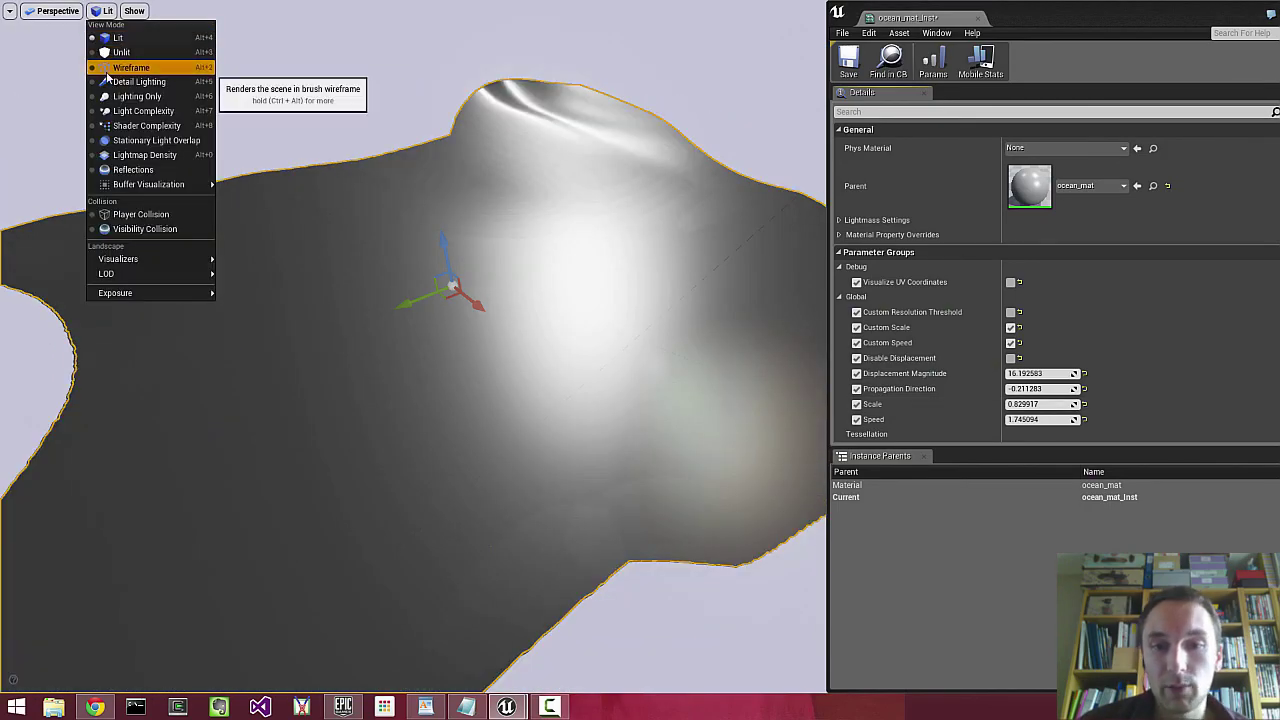
{"action": "left_click", "coordinate": [125, 67]}
{"action": "right_click_drag", "start_coordinate": [578, 249], "coordinate": [550, 262]}
{"action": "right_click_drag", "start_coordinate": [632, 252], "coordinate": [666, 272]}
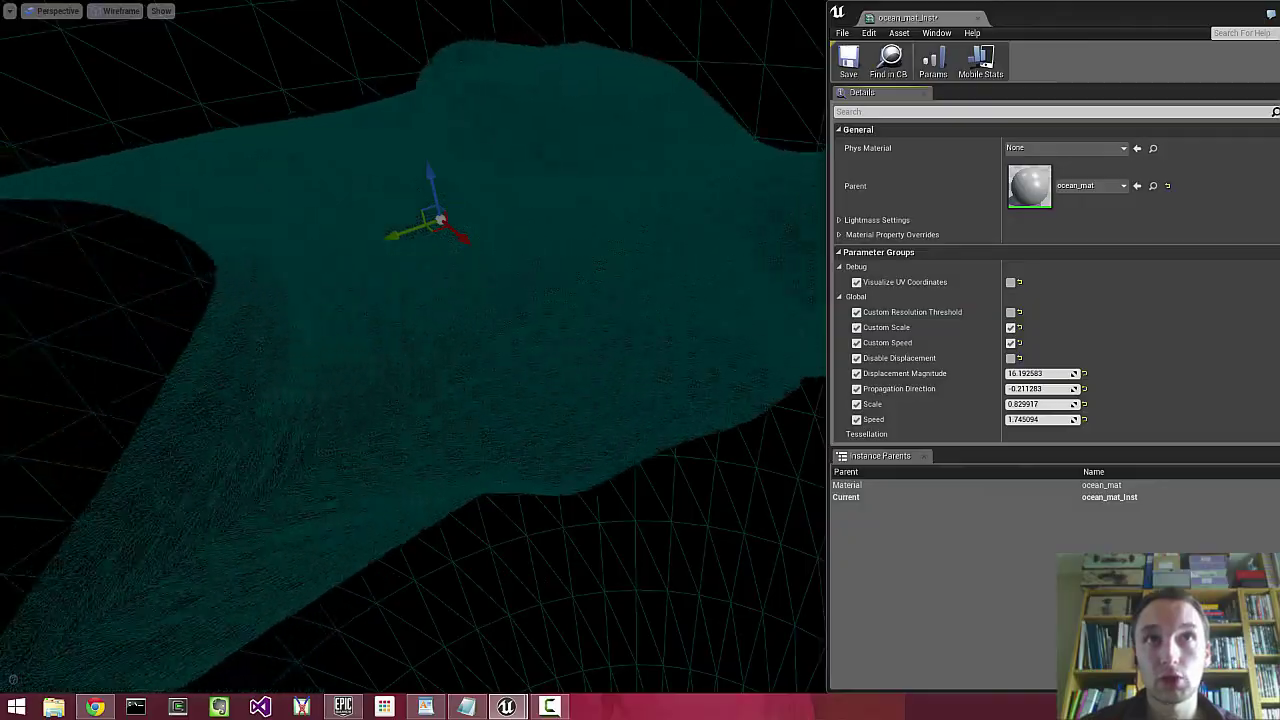
{"action": "left_click", "coordinate": [540, 218]}
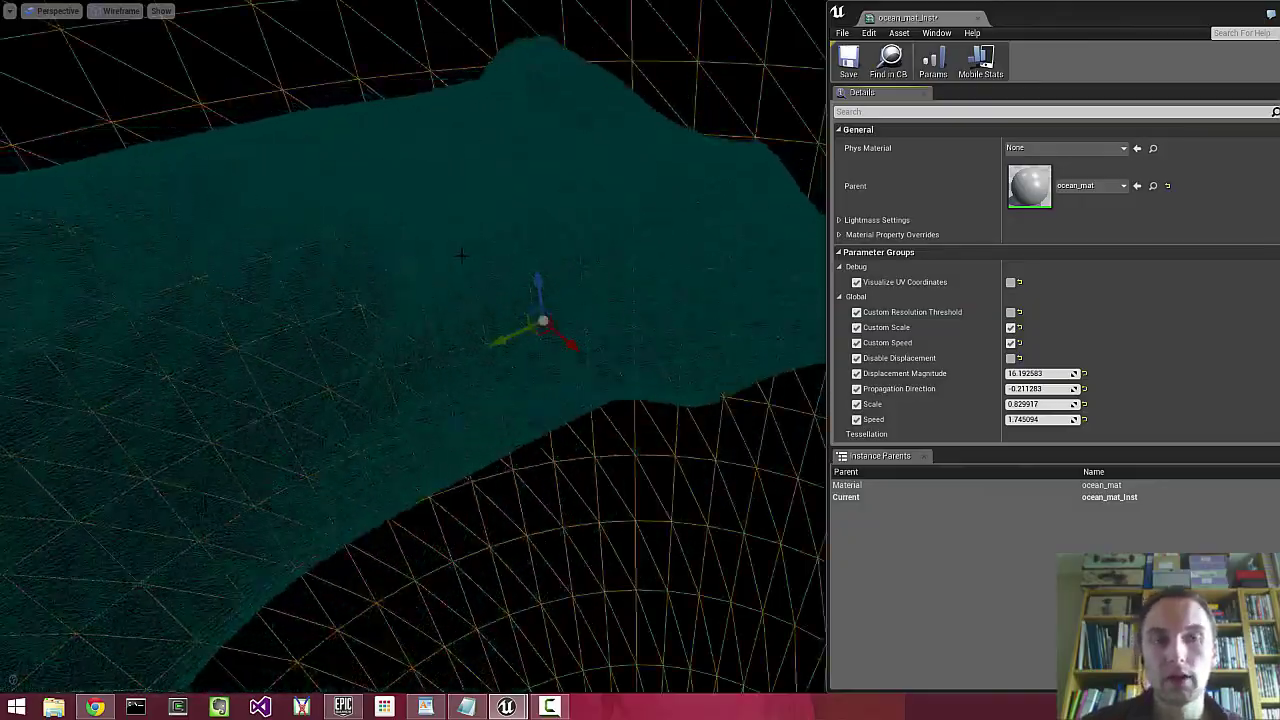
{"action": "right_click_drag", "start_coordinate": [462, 255], "coordinate": [399, 271]}
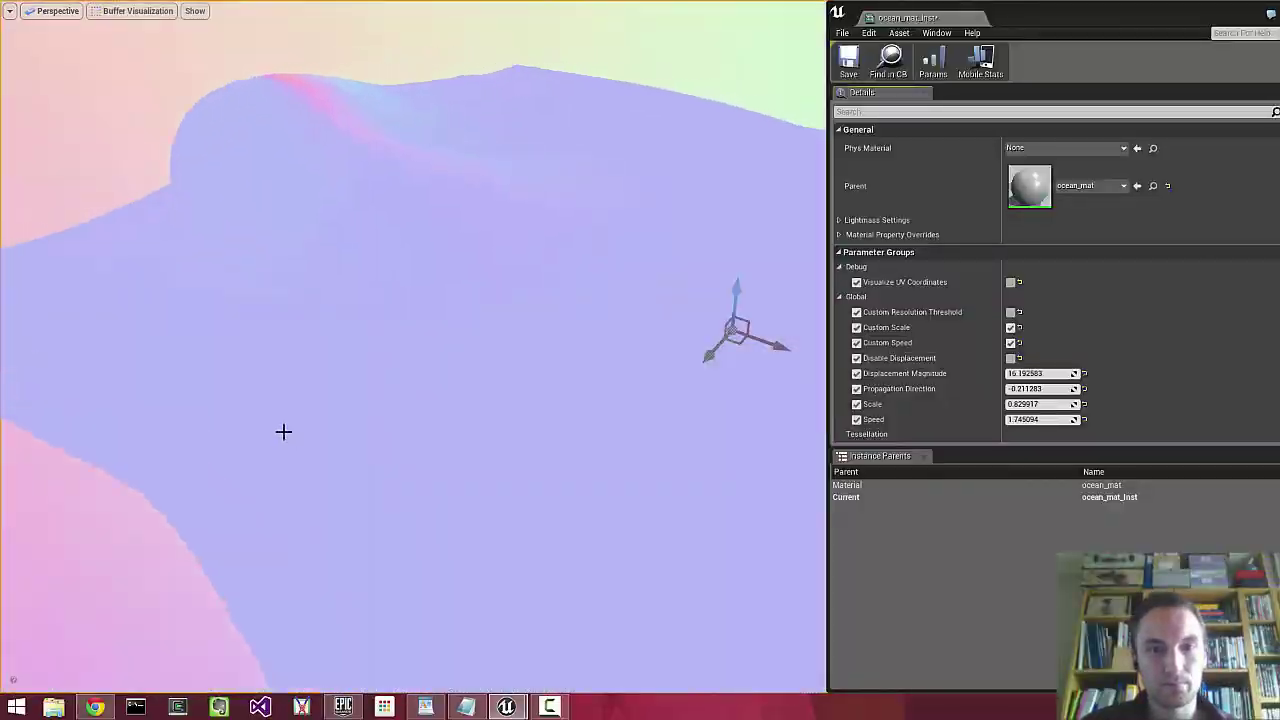
Lower the ocean material's Scale to 0.17505 and show the smaller waves in Wireframe view.
{"action": "left_click_drag", "start_coordinate": [1050, 404], "coordinate": [1026, 404]}
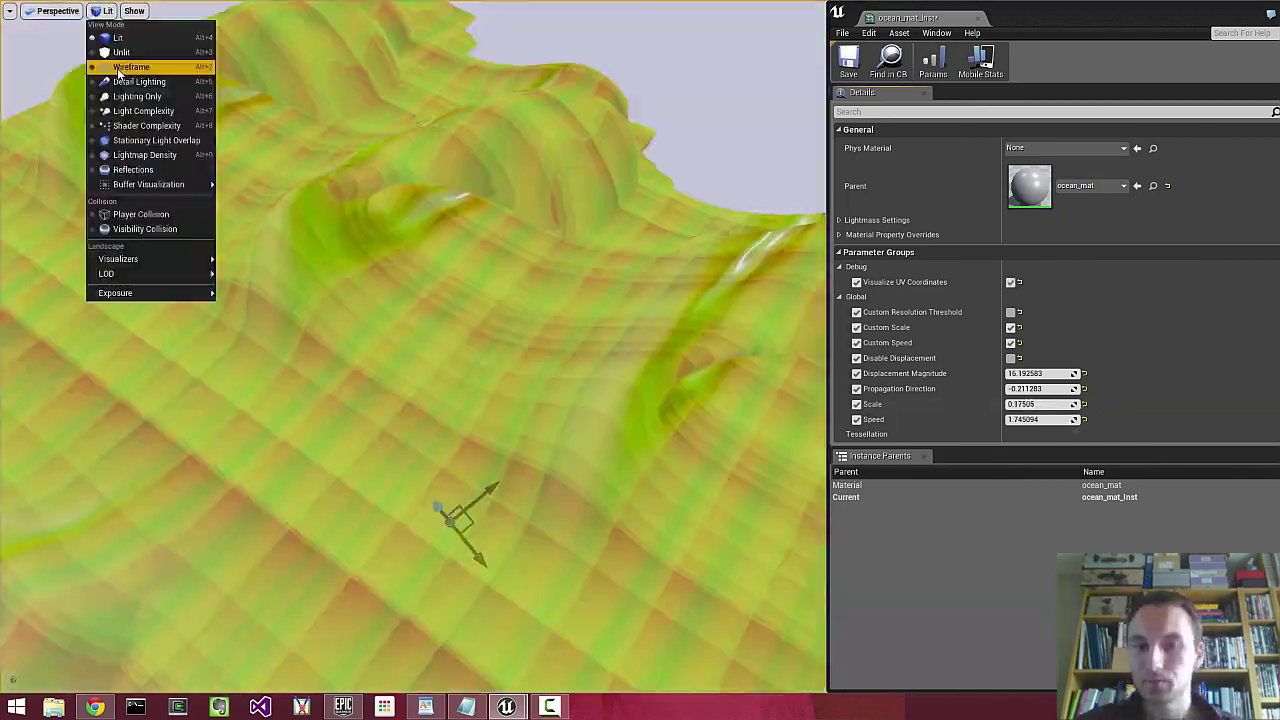
{"action": "left_click", "coordinate": [117, 66]}
{"action": "right_click_drag", "start_coordinate": [412, 346], "coordinate": [388, 264]}
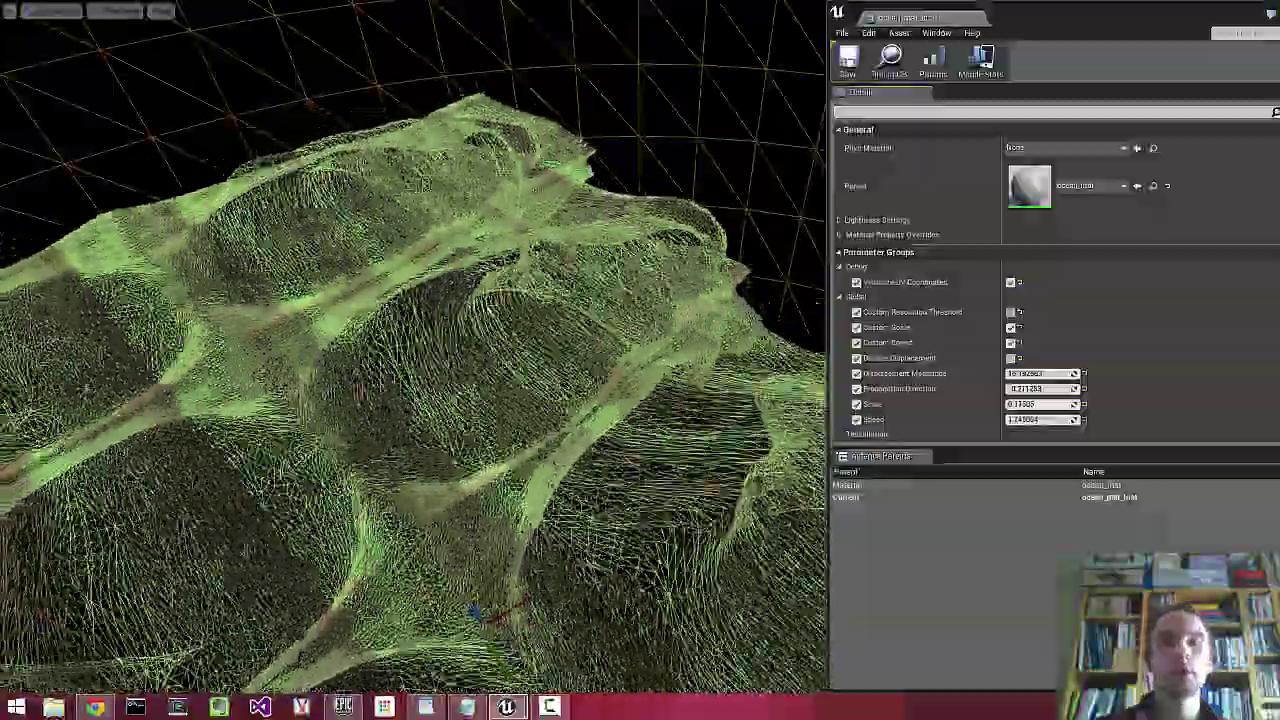